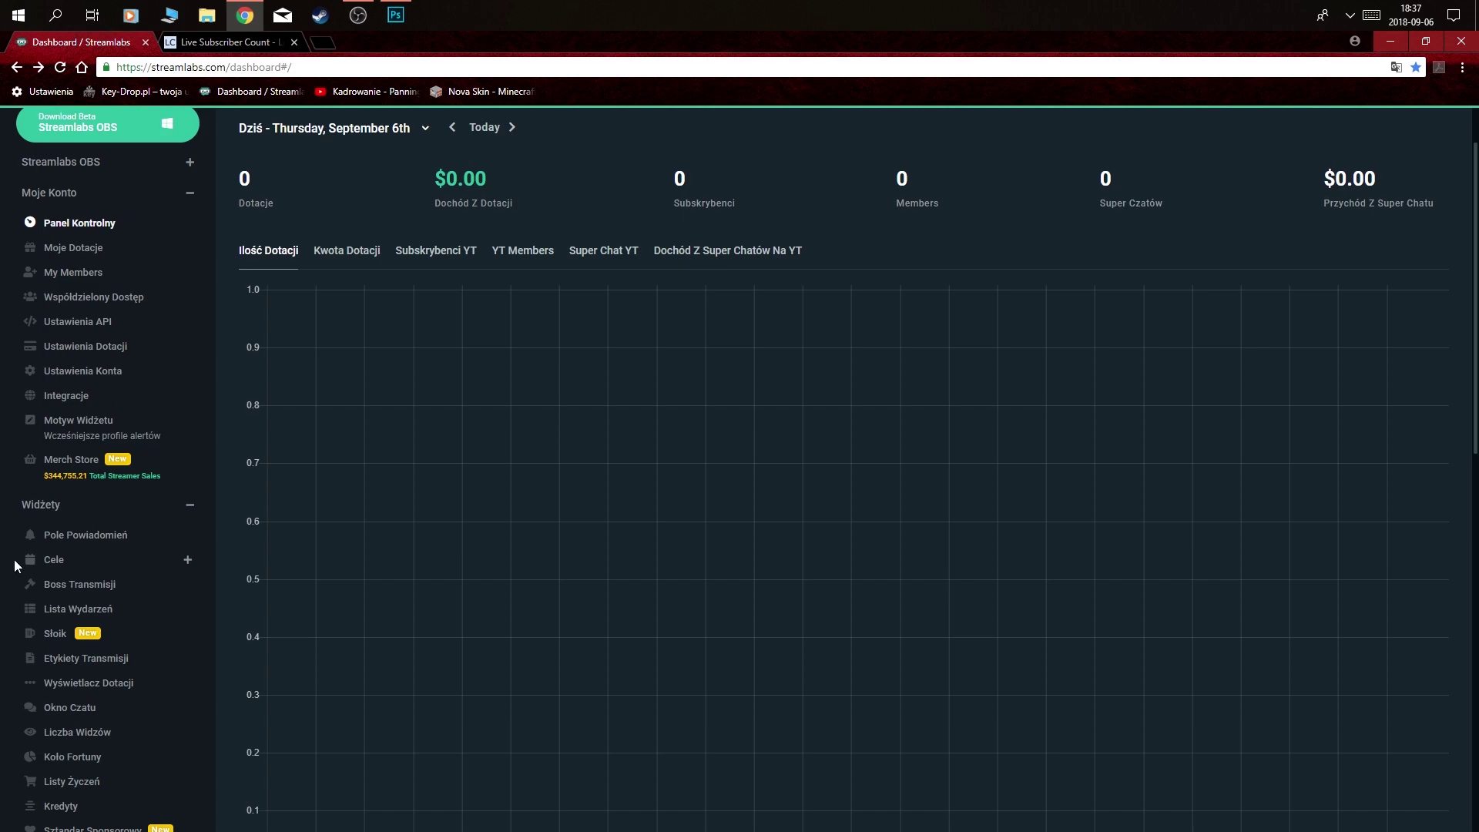
# - Open the Pole Powiadomień widget and show its Subskrybenci alert settings
pyautogui.click(85, 536)
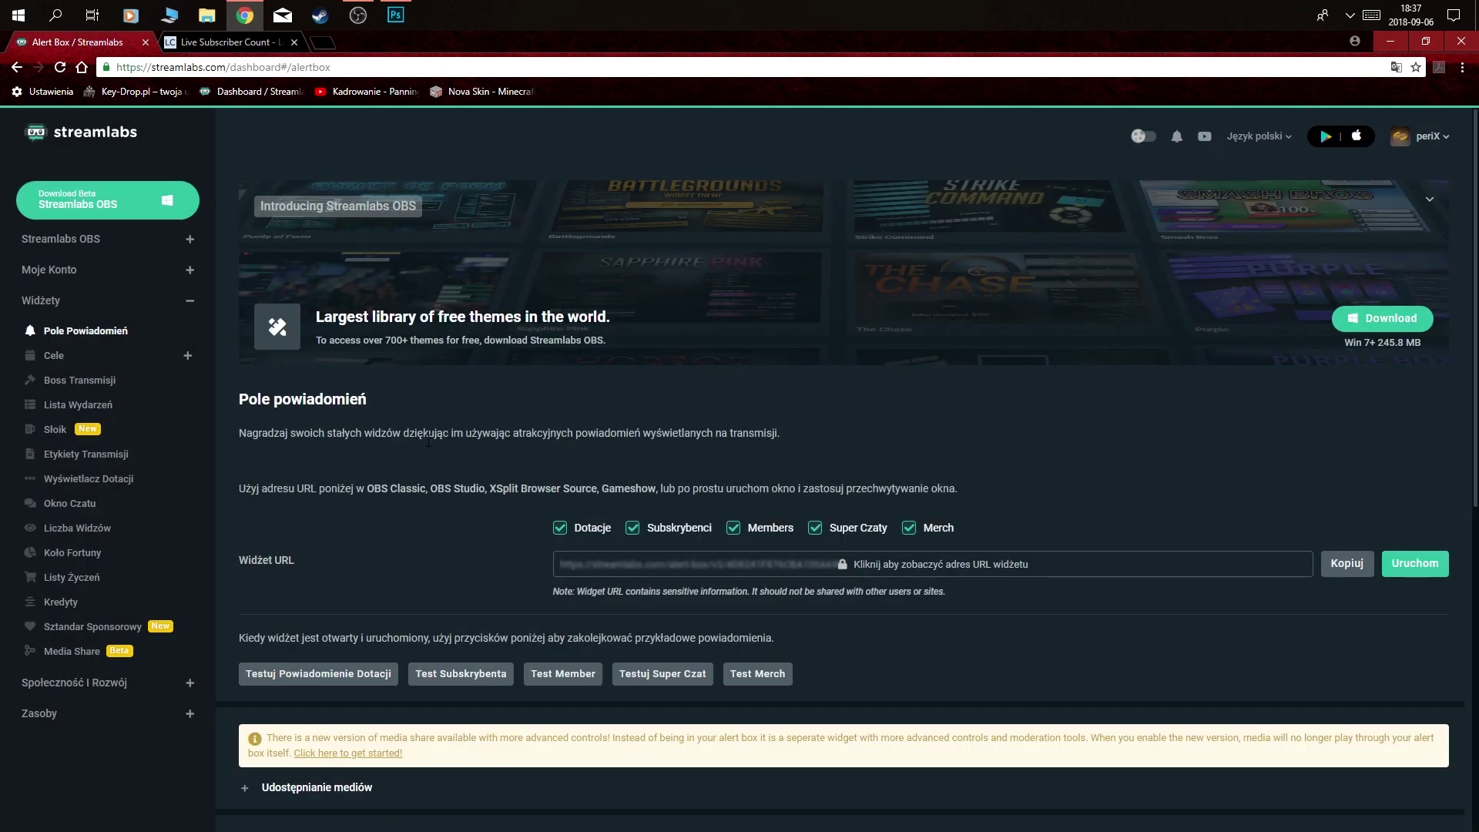
pyautogui.scroll(-4, 598, 483)
pyautogui.scroll(-3, 598, 482)
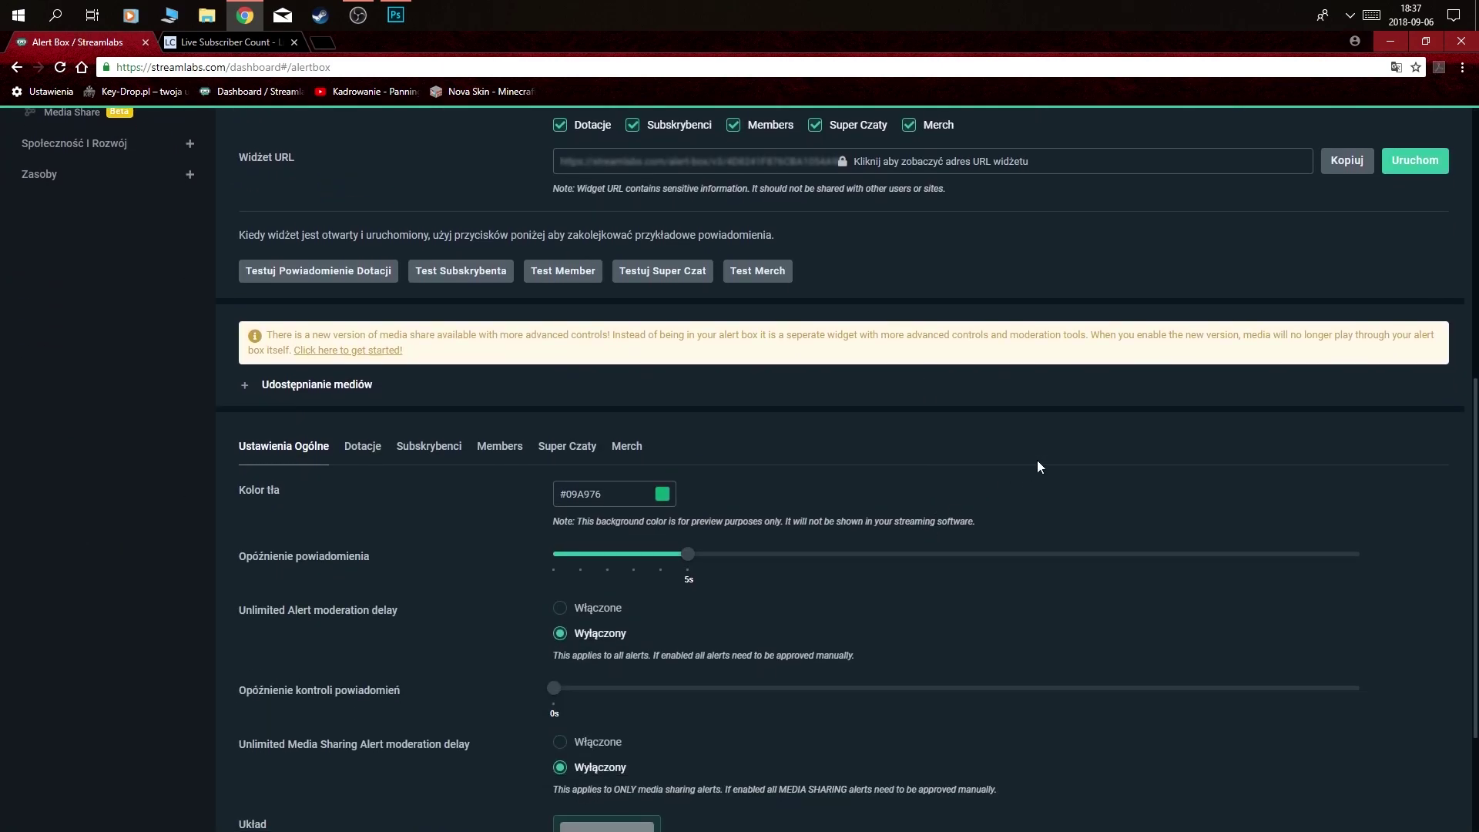
pyautogui.scroll(1, 1037, 459)
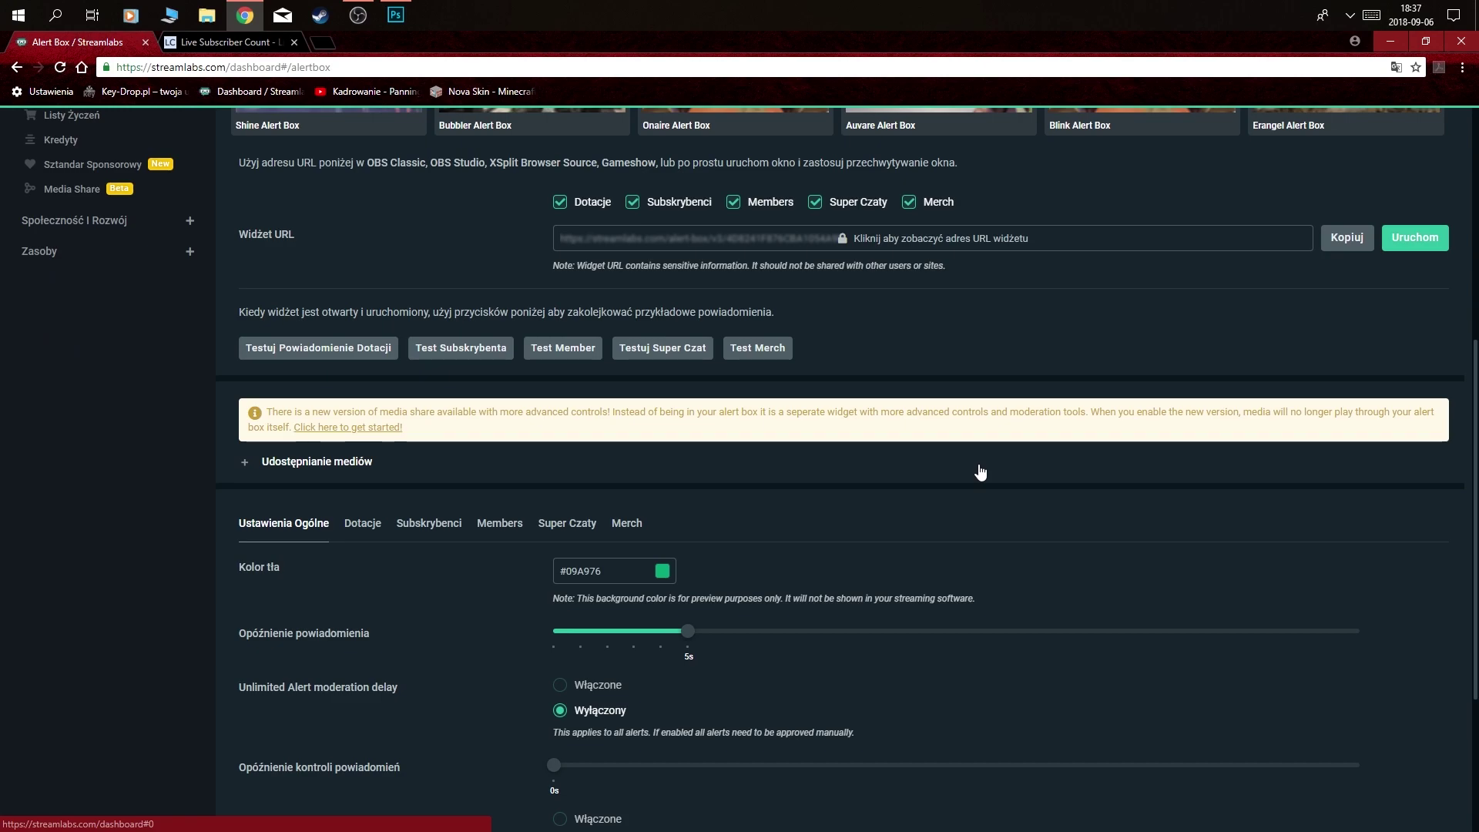
pyautogui.click(426, 528)
pyautogui.scroll(-3, 444, 558)
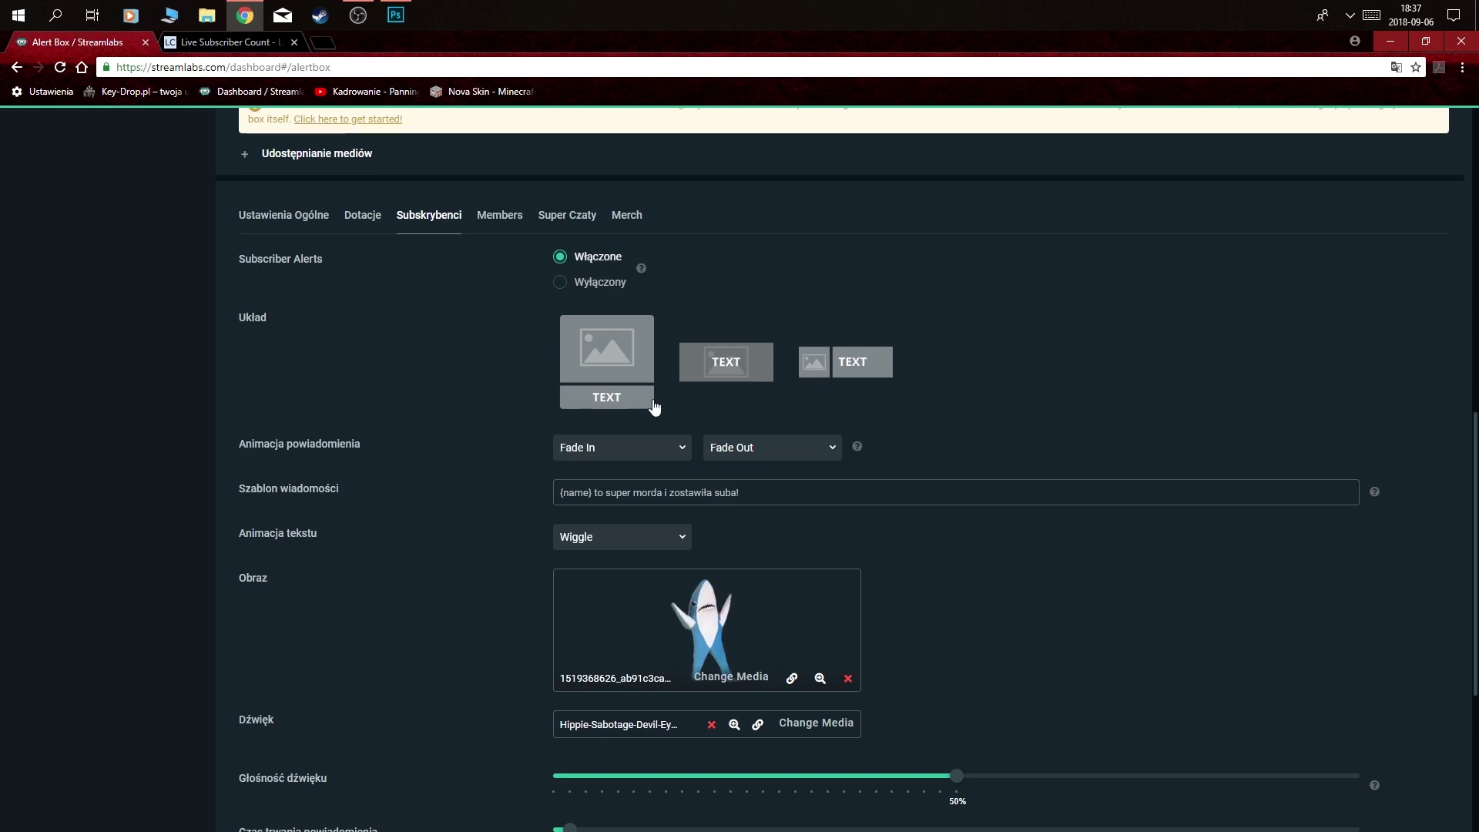
pyautogui.scroll(-1, 539, 558)
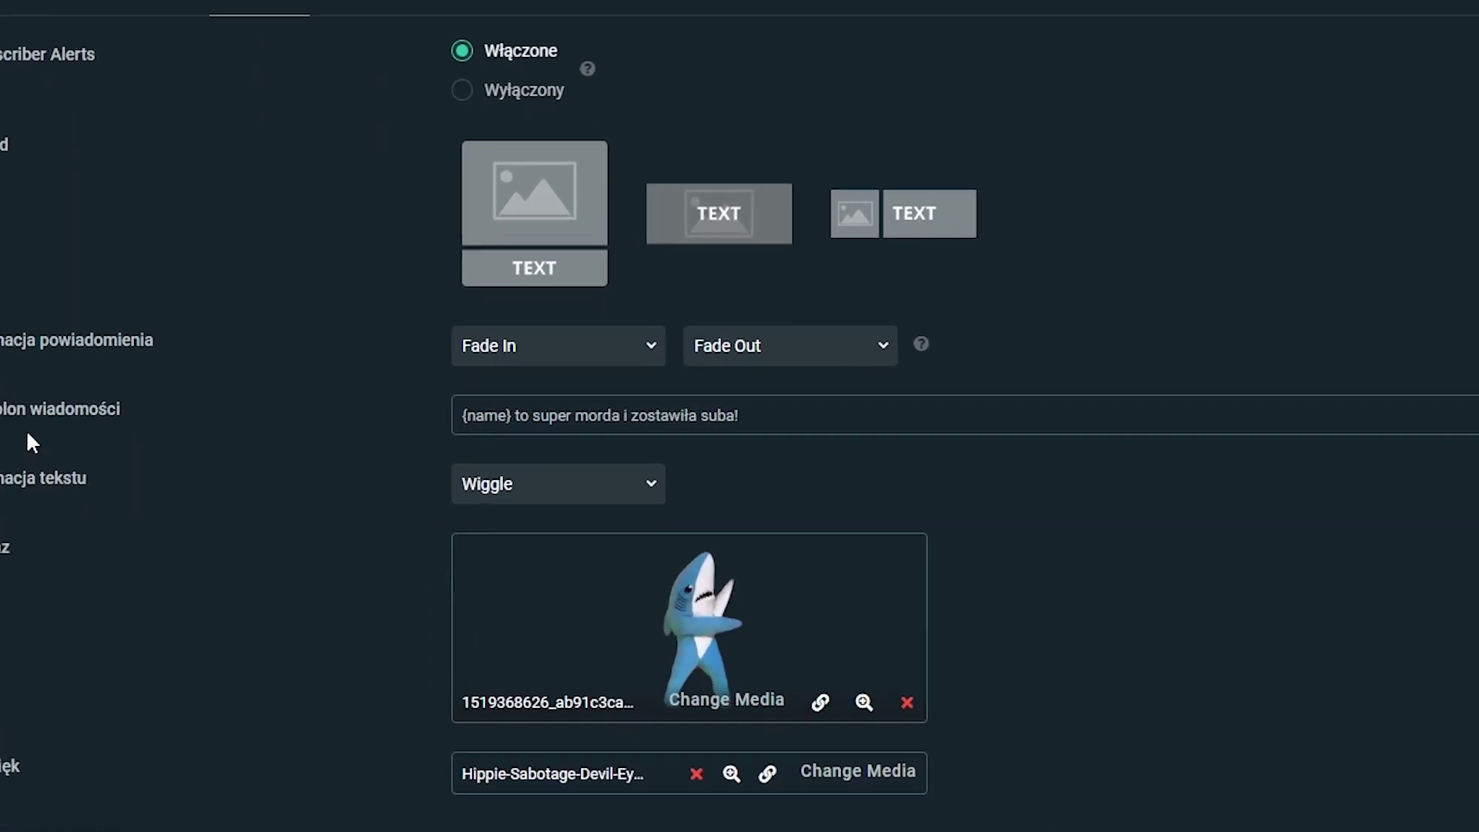
pyautogui.moveTo(462, 415); pyautogui.dragTo(485, 415)
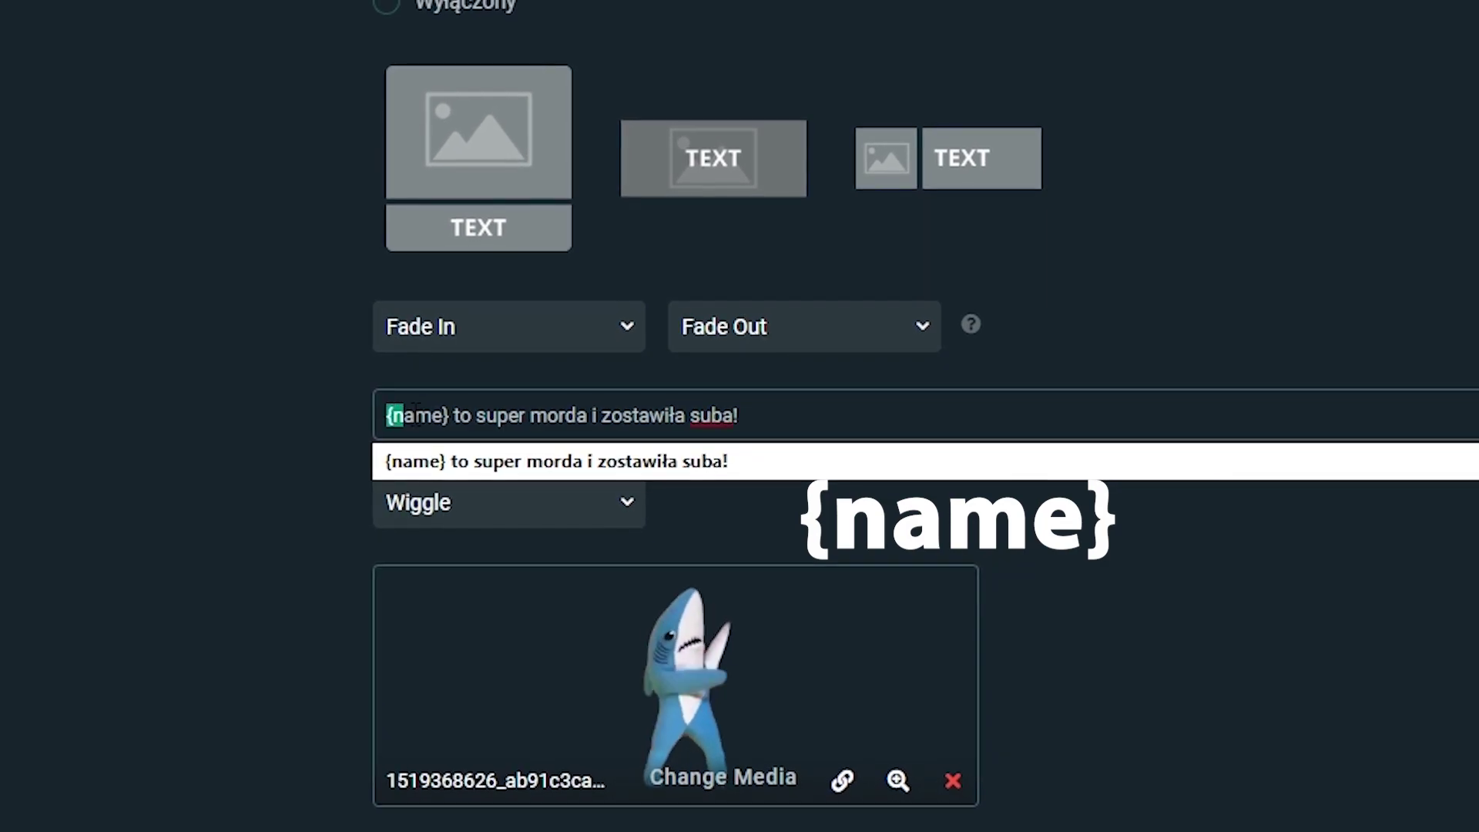
pyautogui.click(235, 504)
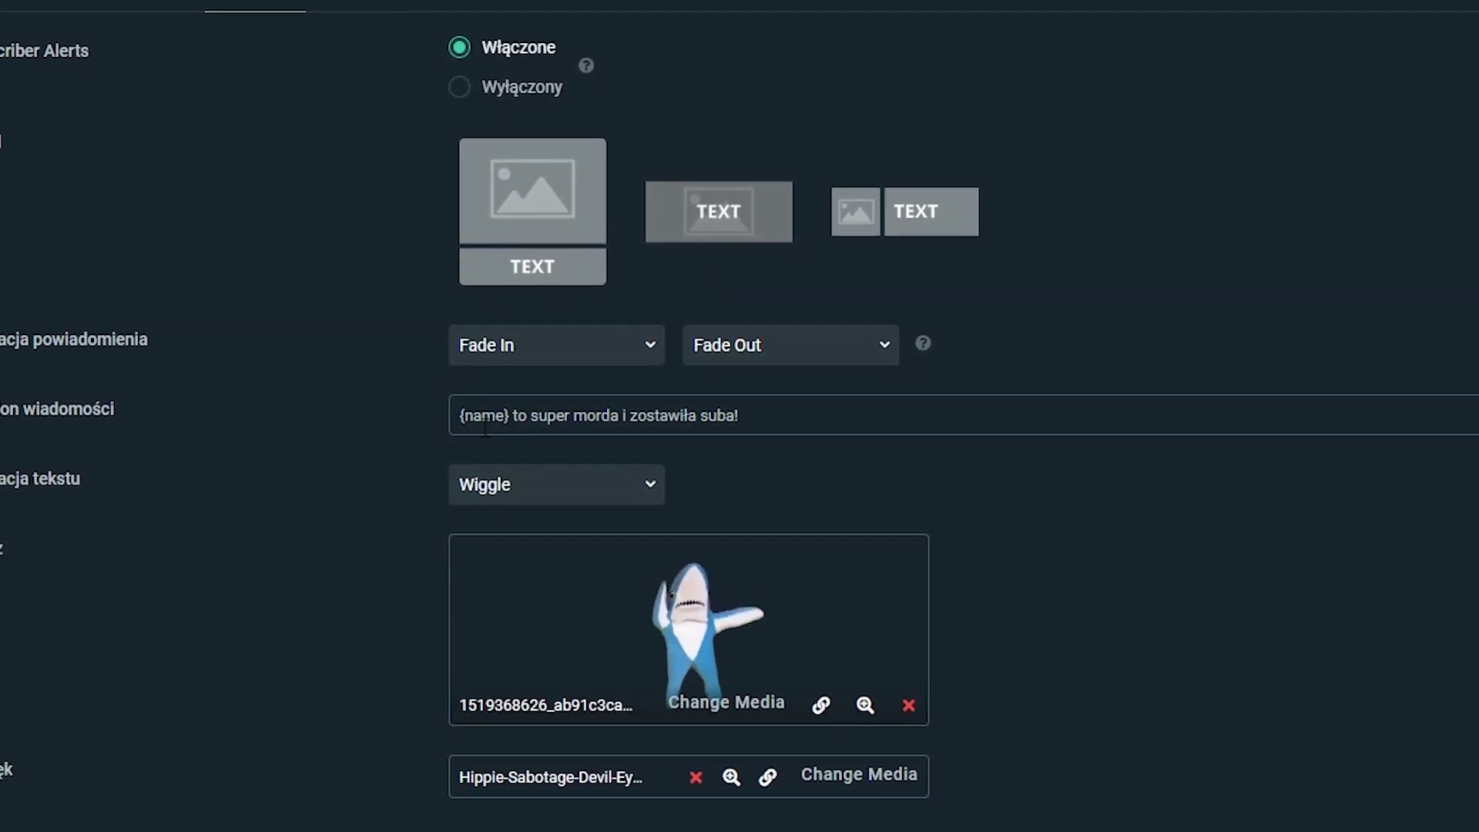
pyautogui.click(517, 416)
pyautogui.moveTo(517, 417); pyautogui.dragTo(689, 416)
pyautogui.click(988, 553)
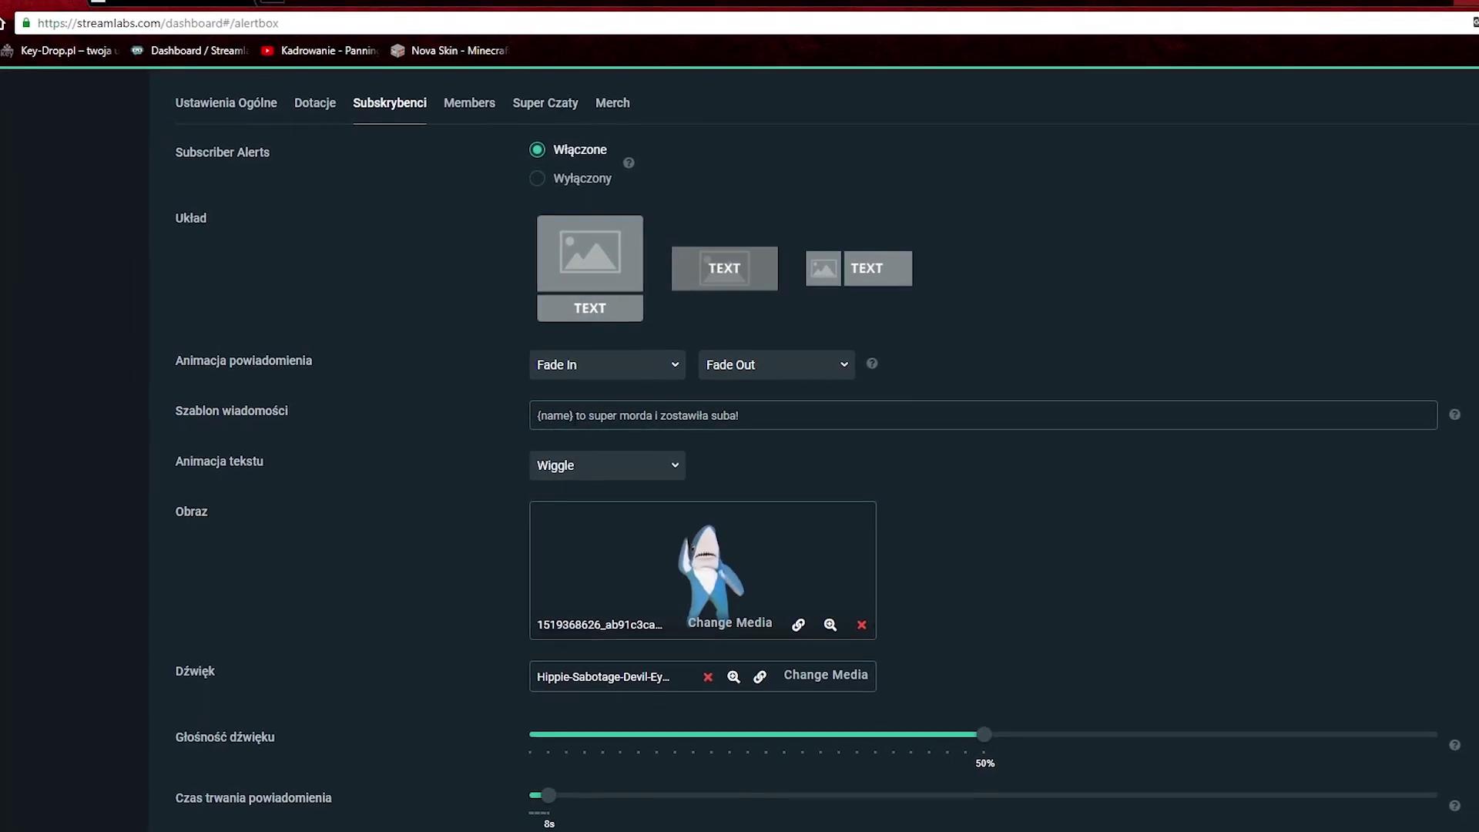
pyautogui.doubleClick(541, 415)
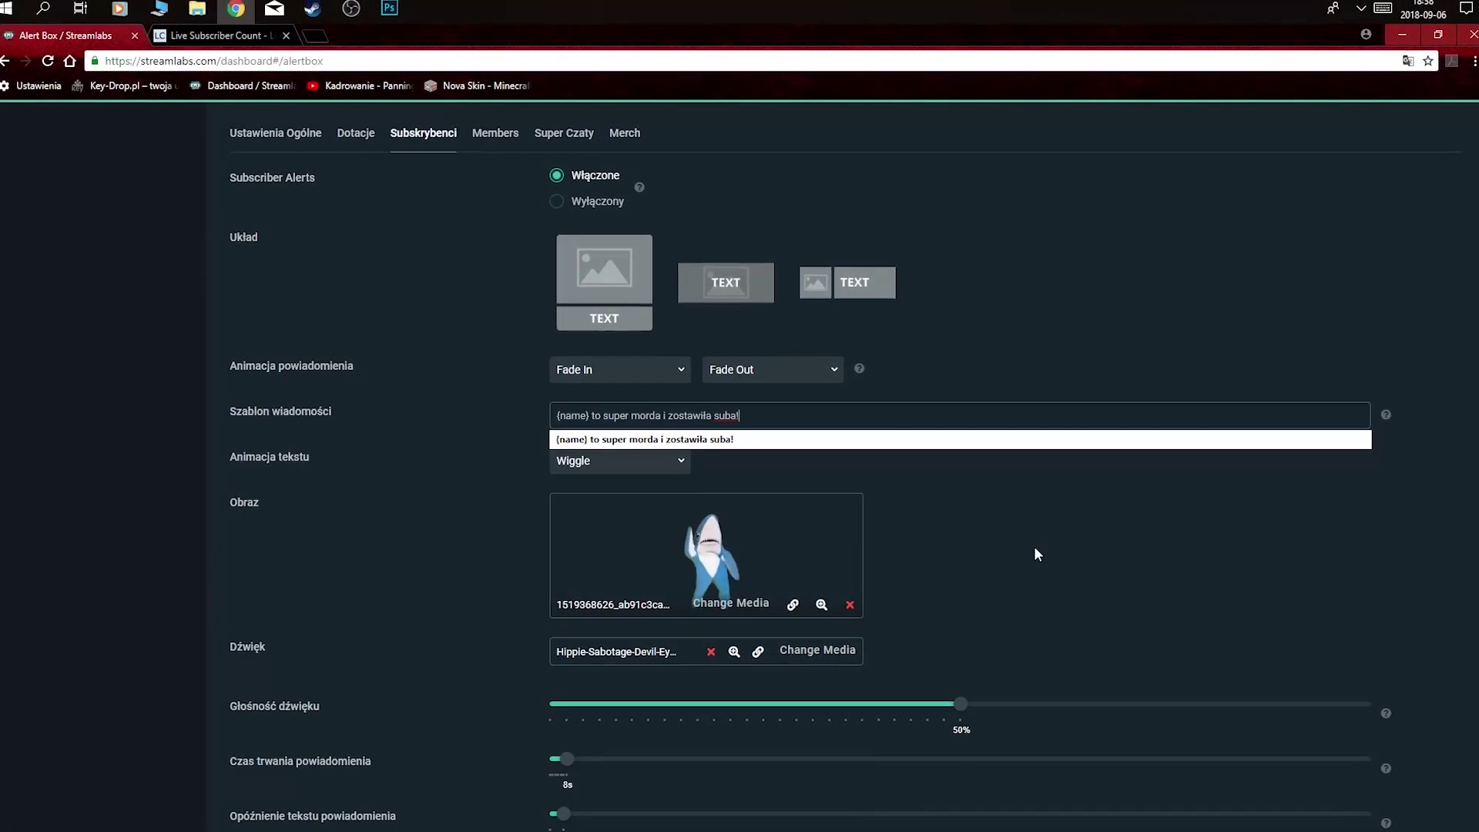
# - Dismiss the message suggestions and review the subscriber alert settings
pyautogui.click(1045, 570)
pyautogui.scroll(-1, 994, 547)
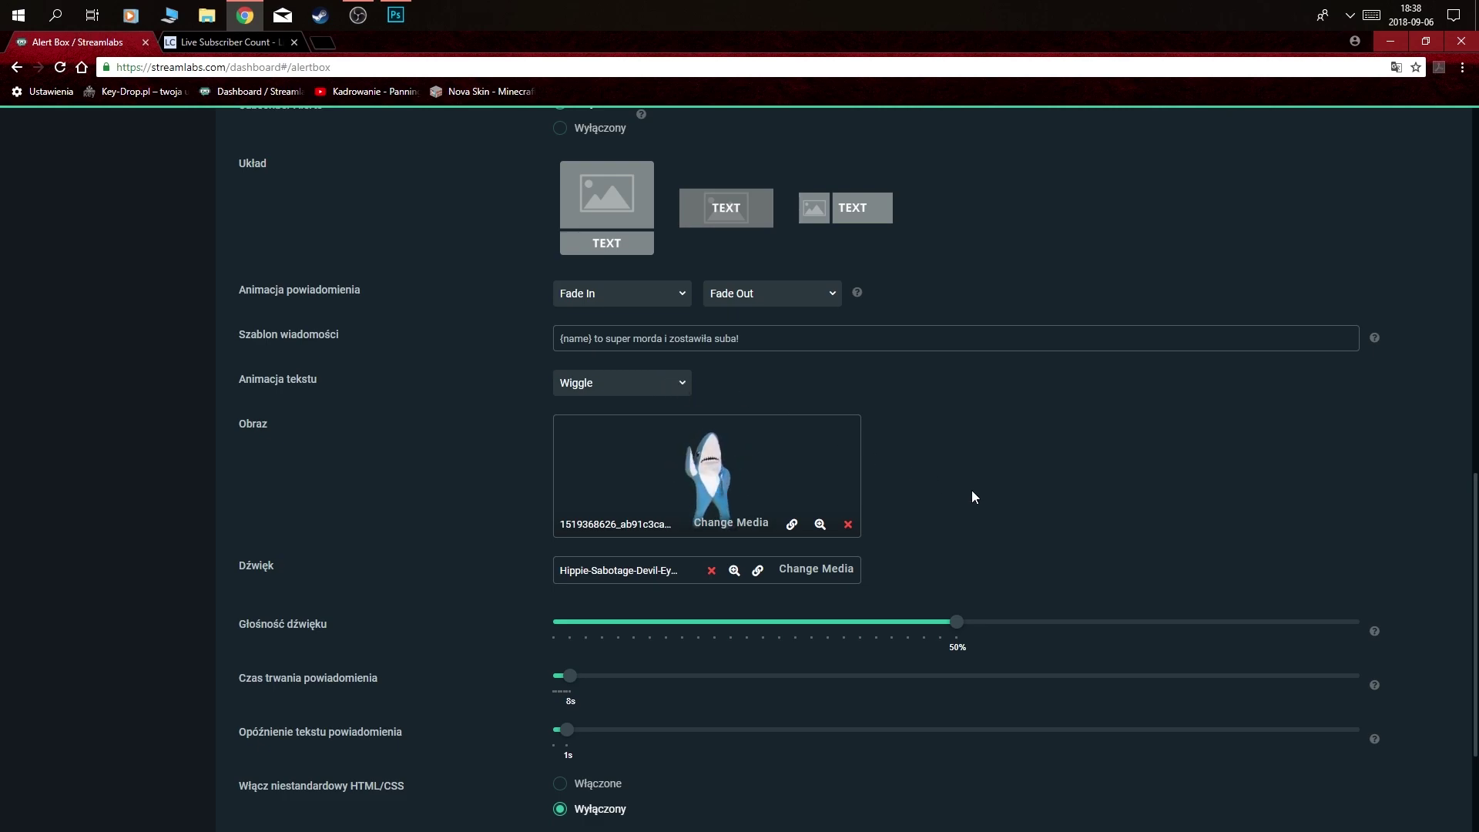
pyautogui.scroll(-1, 968, 490)
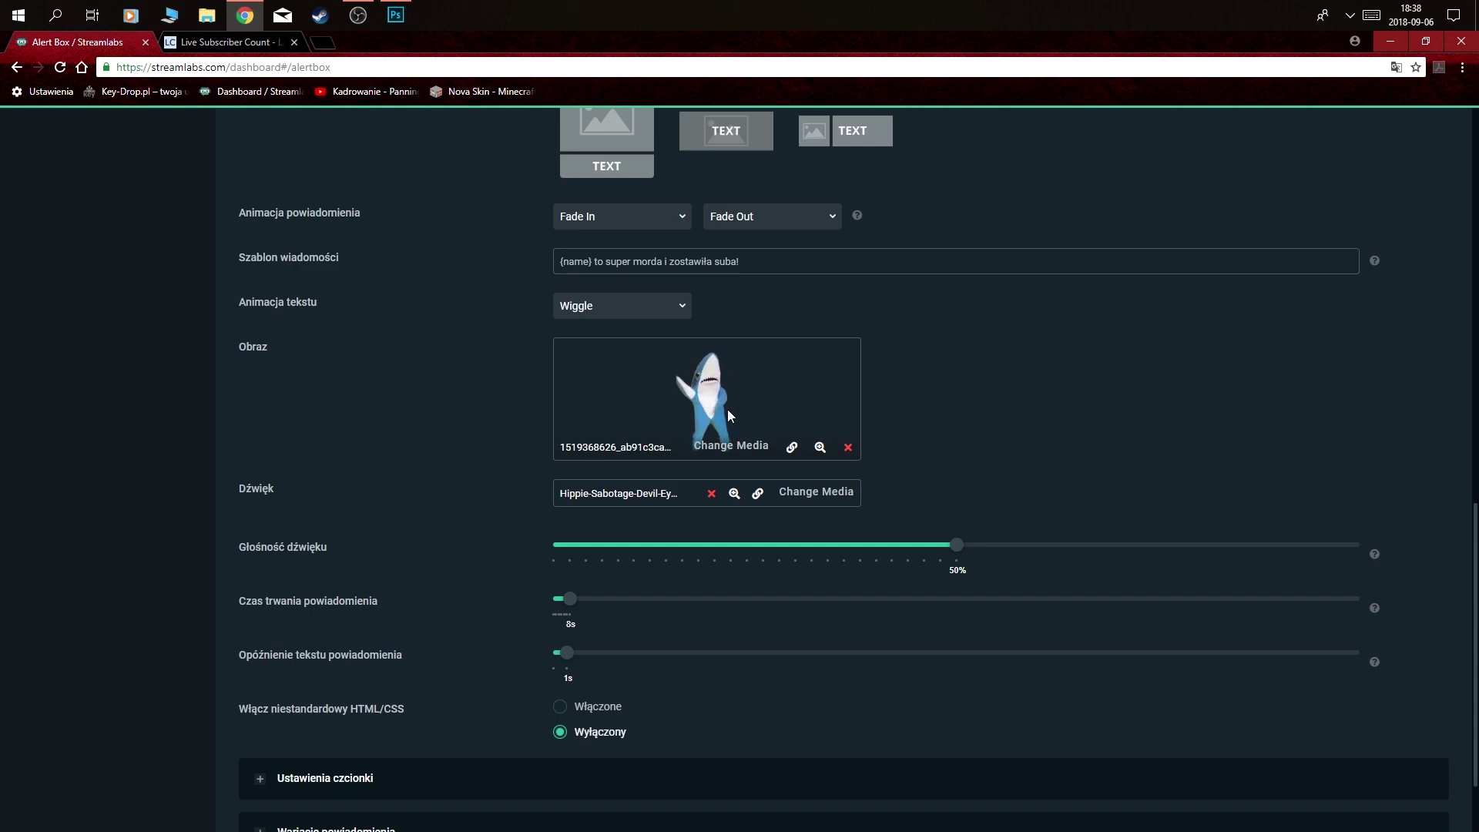
pyautogui.scroll(-1, 472, 494)
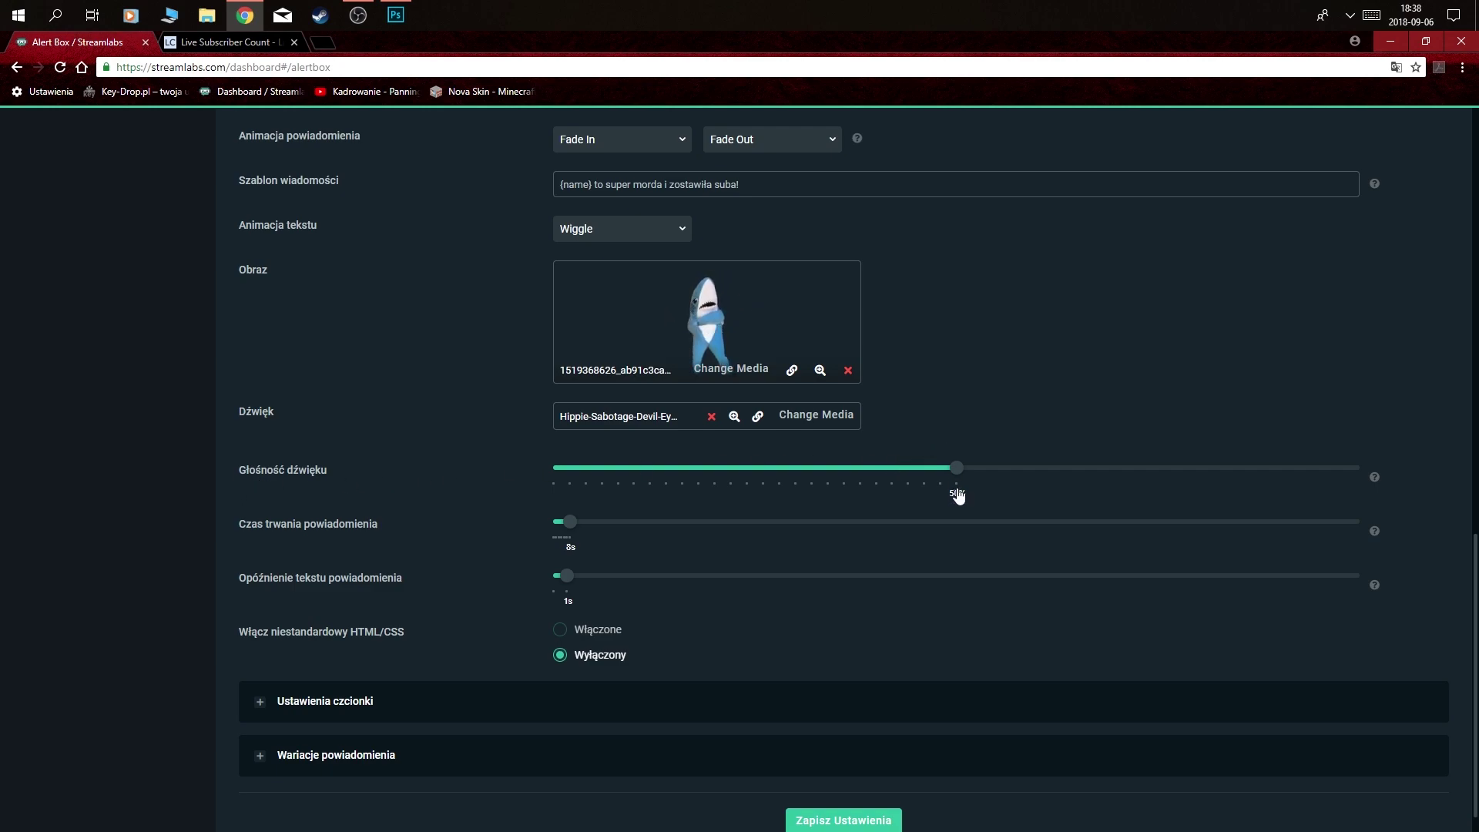
pyautogui.scroll(-1, 897, 433)
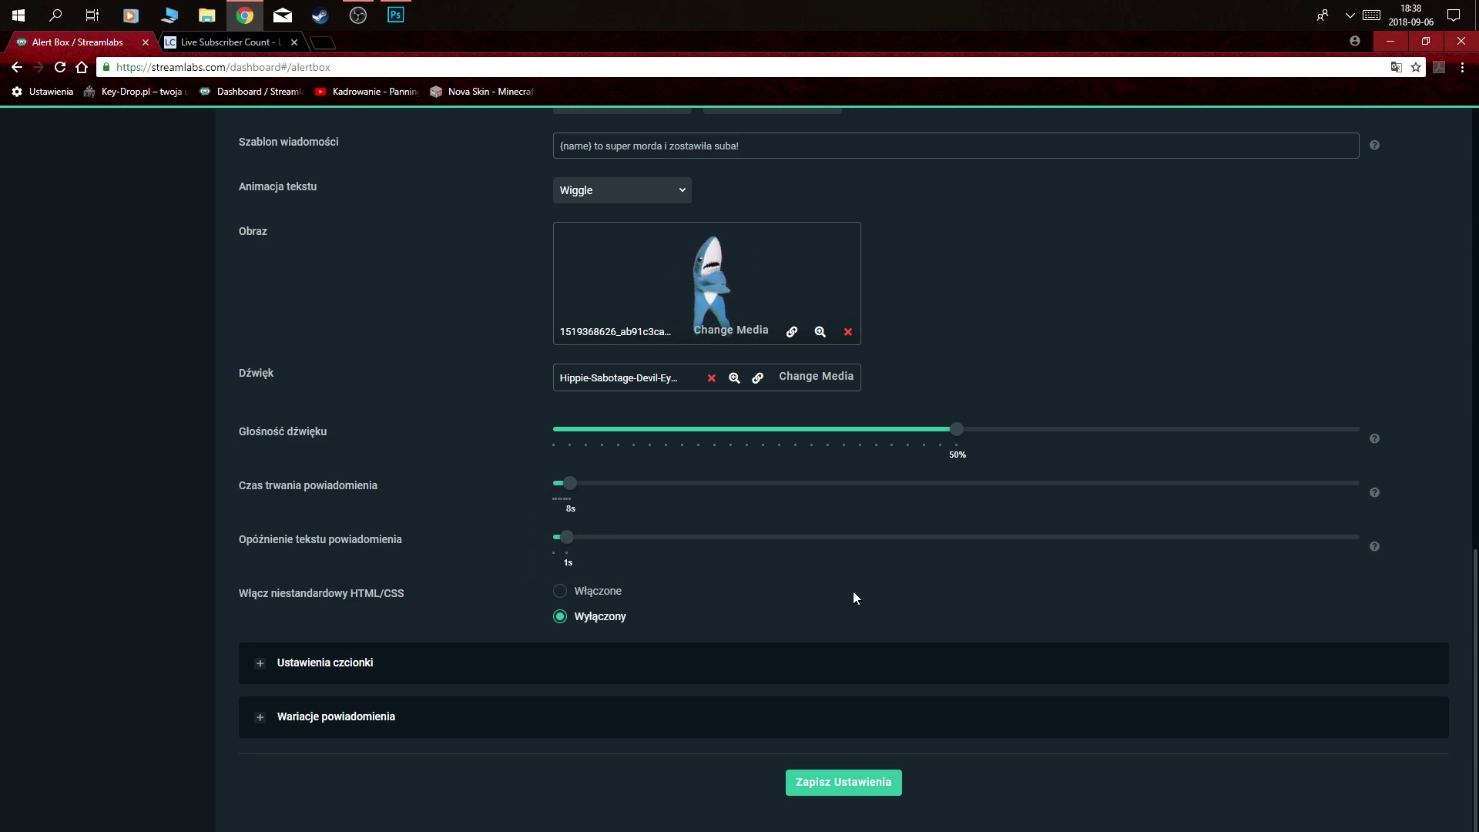
pyautogui.scroll(3, 1212, 429)
pyautogui.scroll(-3, 1309, 447)
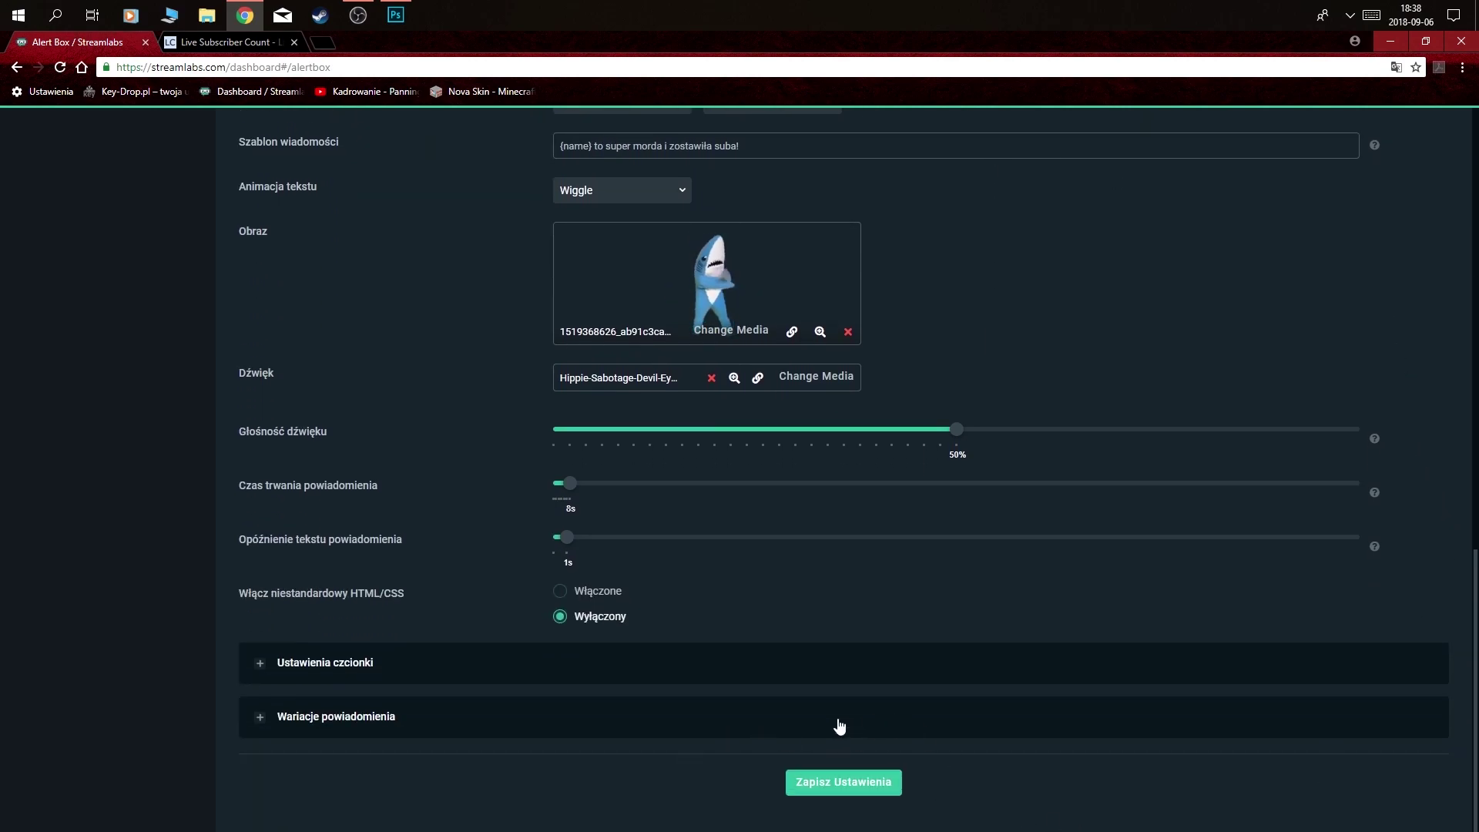
pyautogui.scroll(10, 1102, 655)
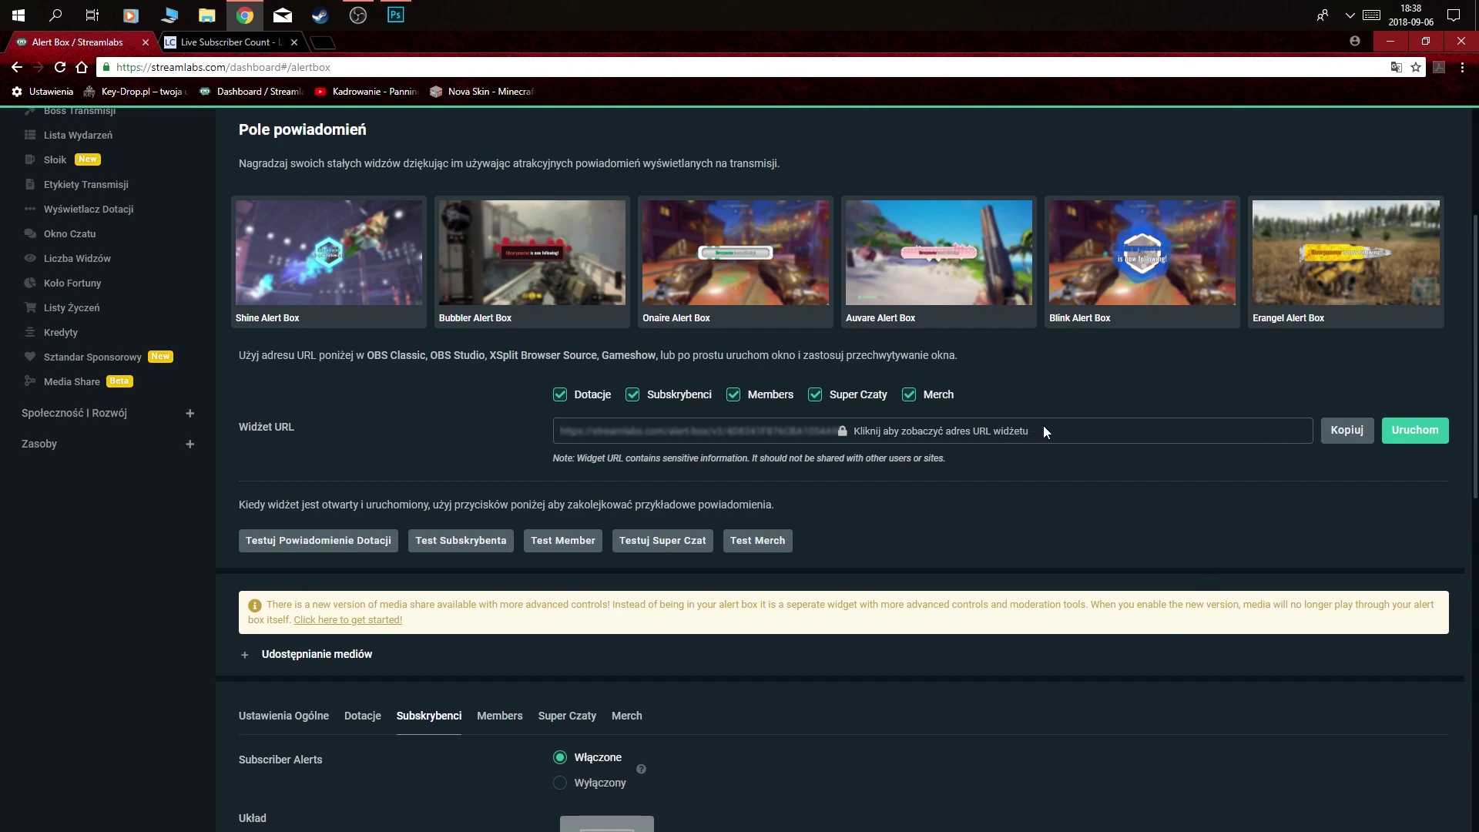
# - Reveal and select the full alert box widget URL, then bring OBS Studio forward
pyautogui.click(627, 431)
pyautogui.moveTo(894, 437); pyautogui.dragTo(715, 437)
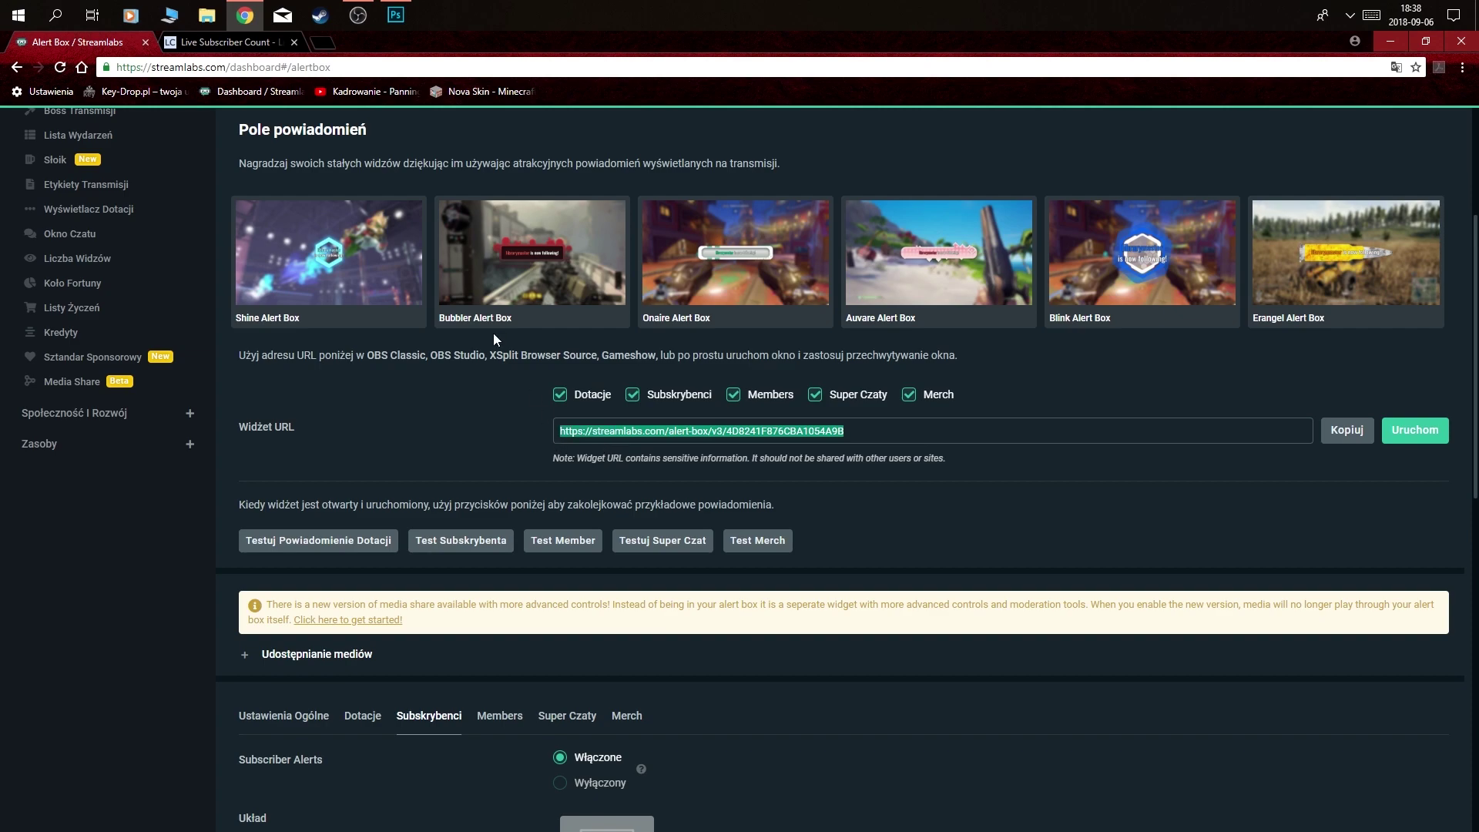
pyautogui.click(358, 16)
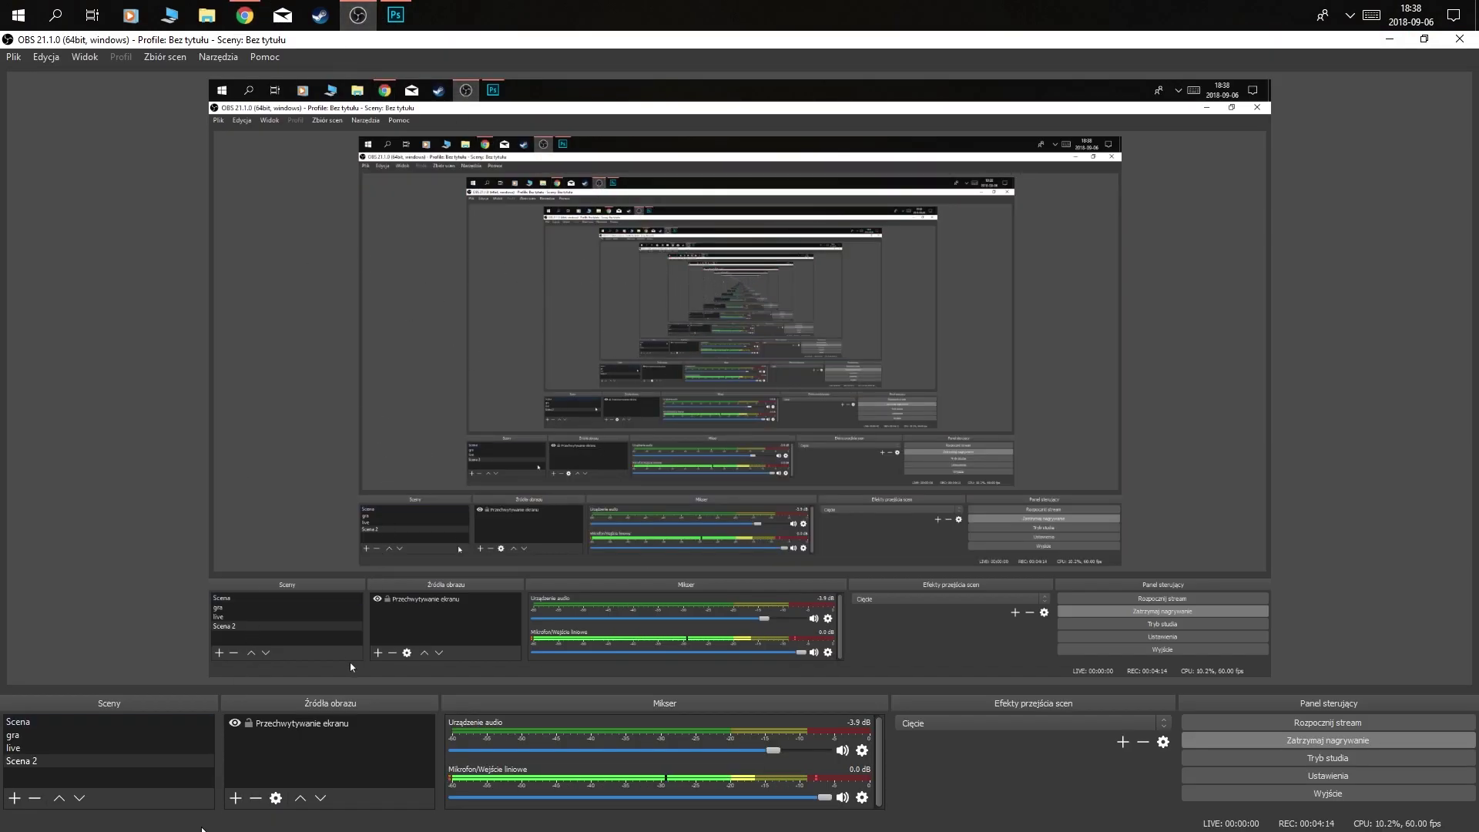
# - Add a Przeglądarka browser source named 'powiadomienie' to the scene
pyautogui.click(236, 798)
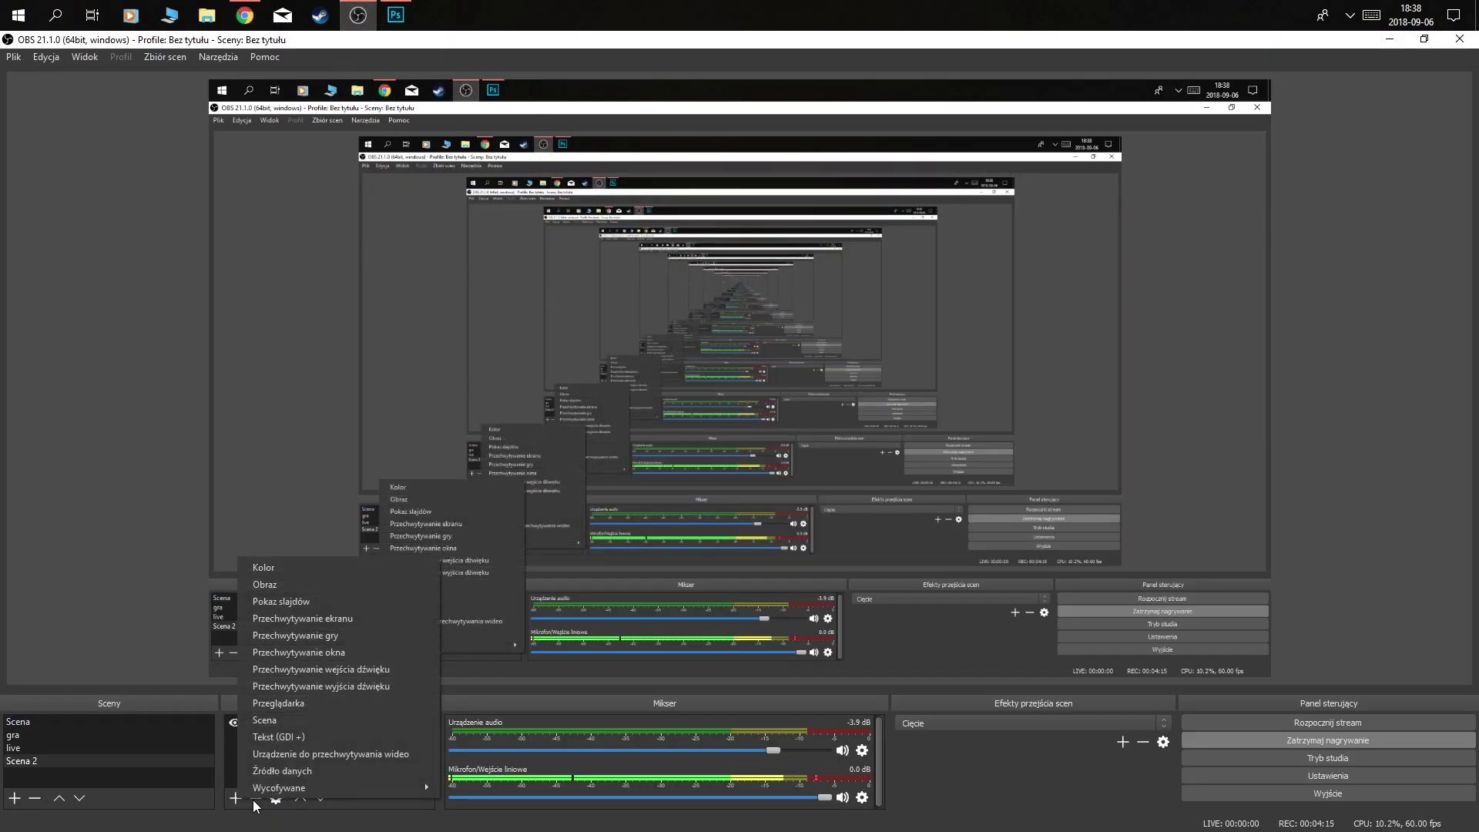
pyautogui.click(322, 705)
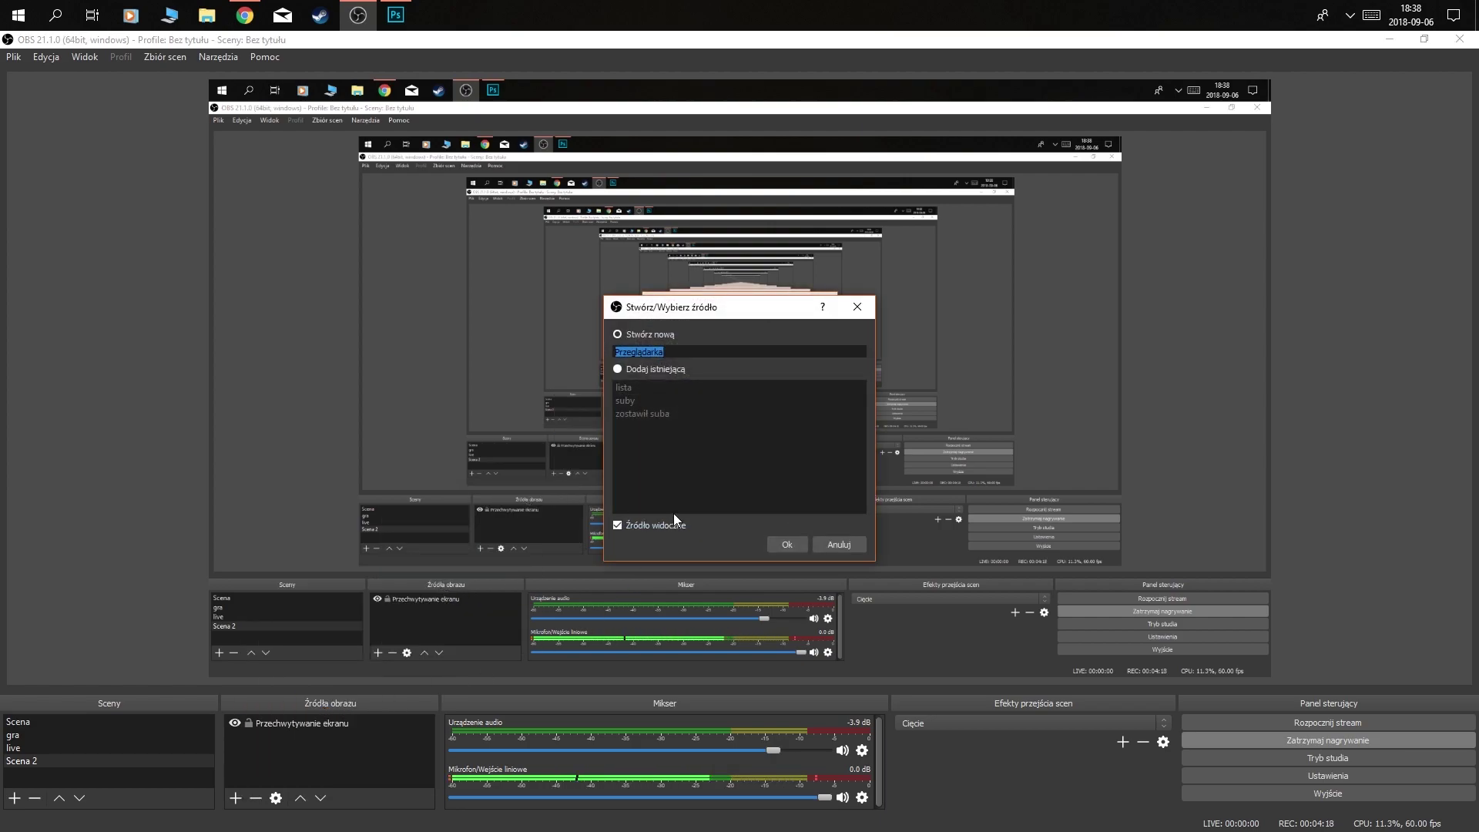
pyautogui.press('BackSpace')
pyautogui.write('po')
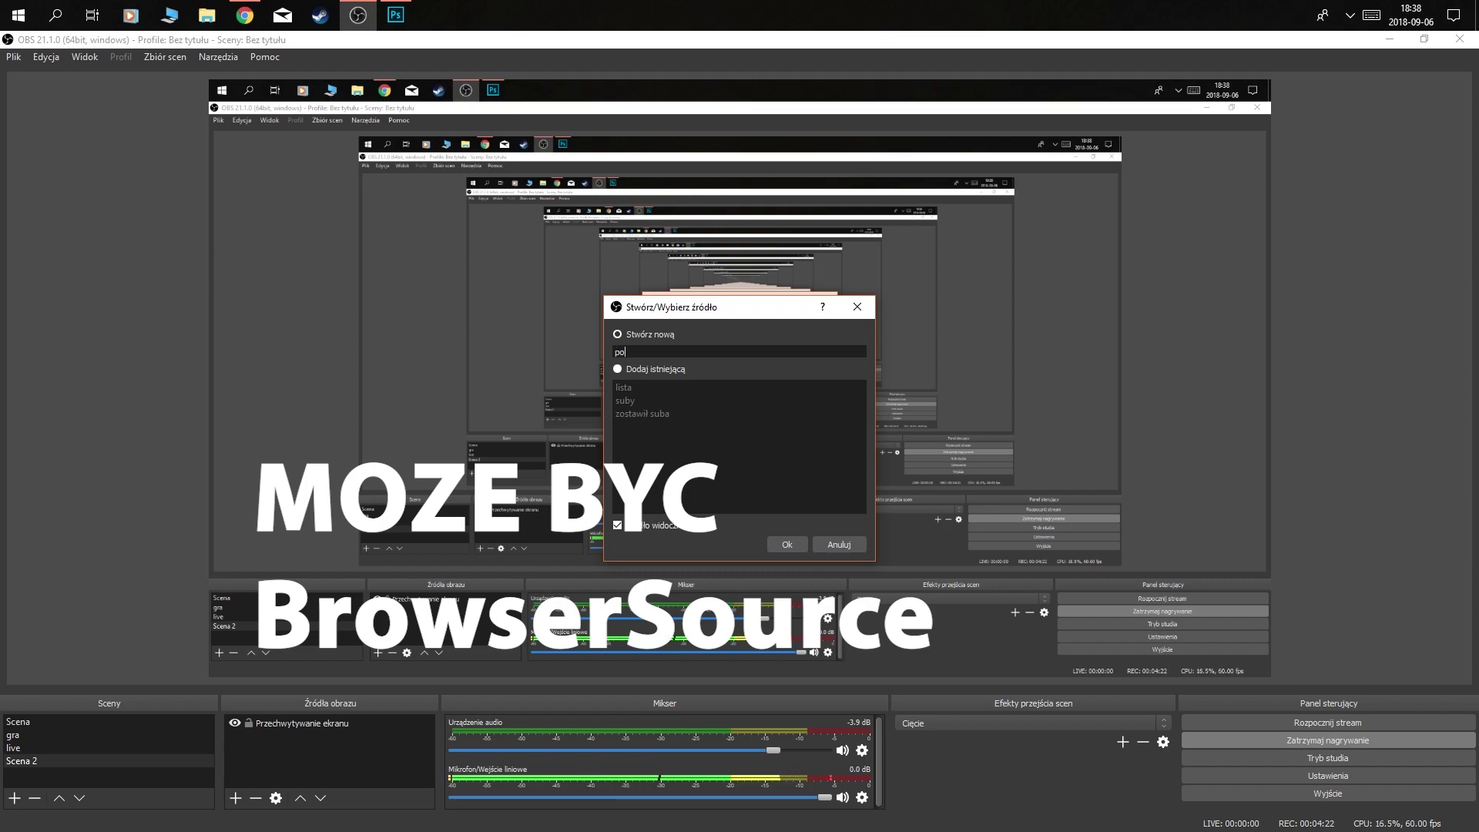
pyautogui.write('wiadomienie')
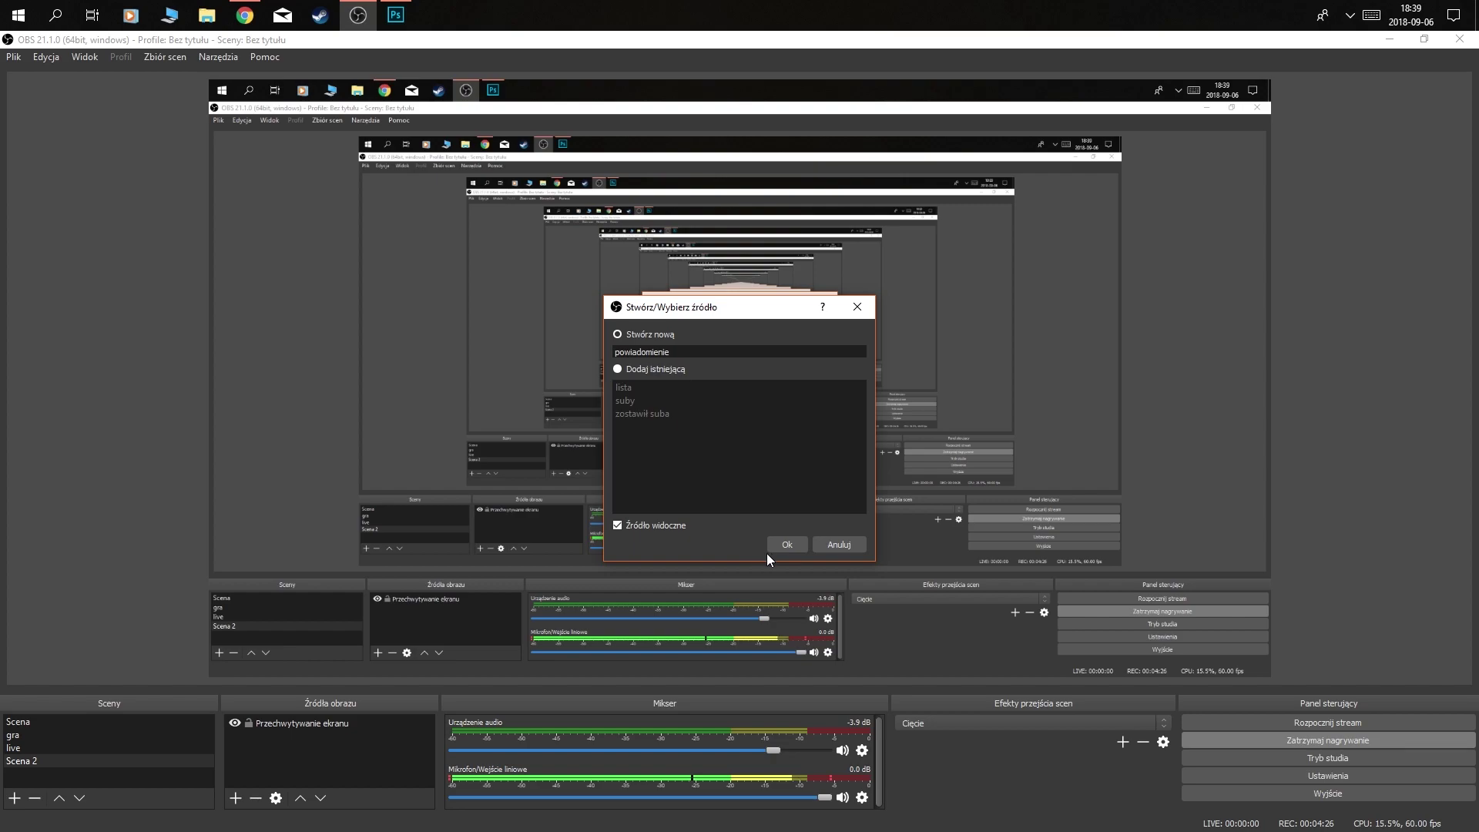
pyautogui.click(767, 549)
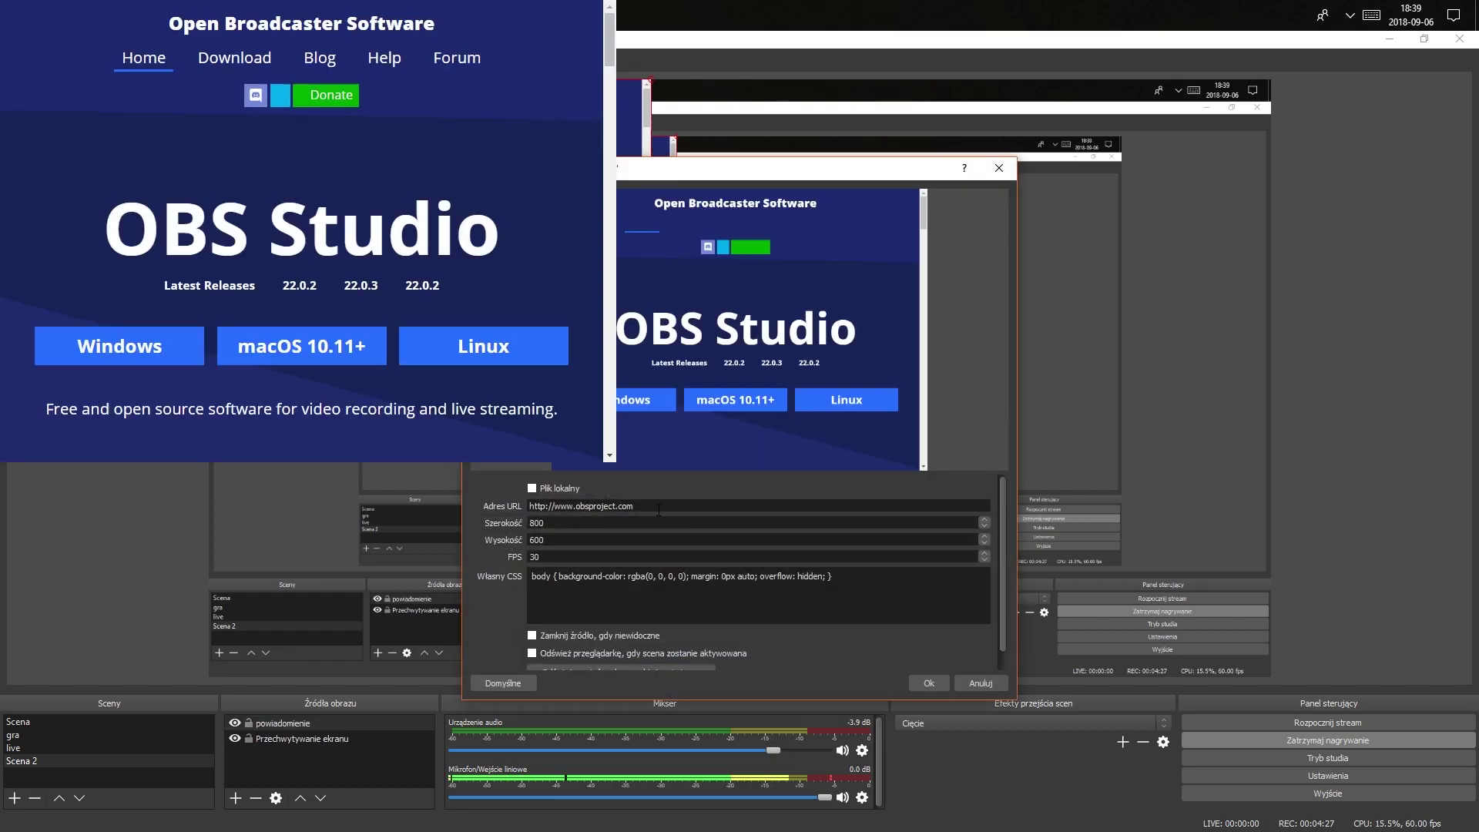
# - Set the source's URL to the alert box widget URL and move it toward the lower right
pyautogui.moveTo(635, 506); pyautogui.dragTo(519, 515)
pyautogui.write('https://streamlabs.com/alert-box/v3/4D8241F876CBA1054A9B')
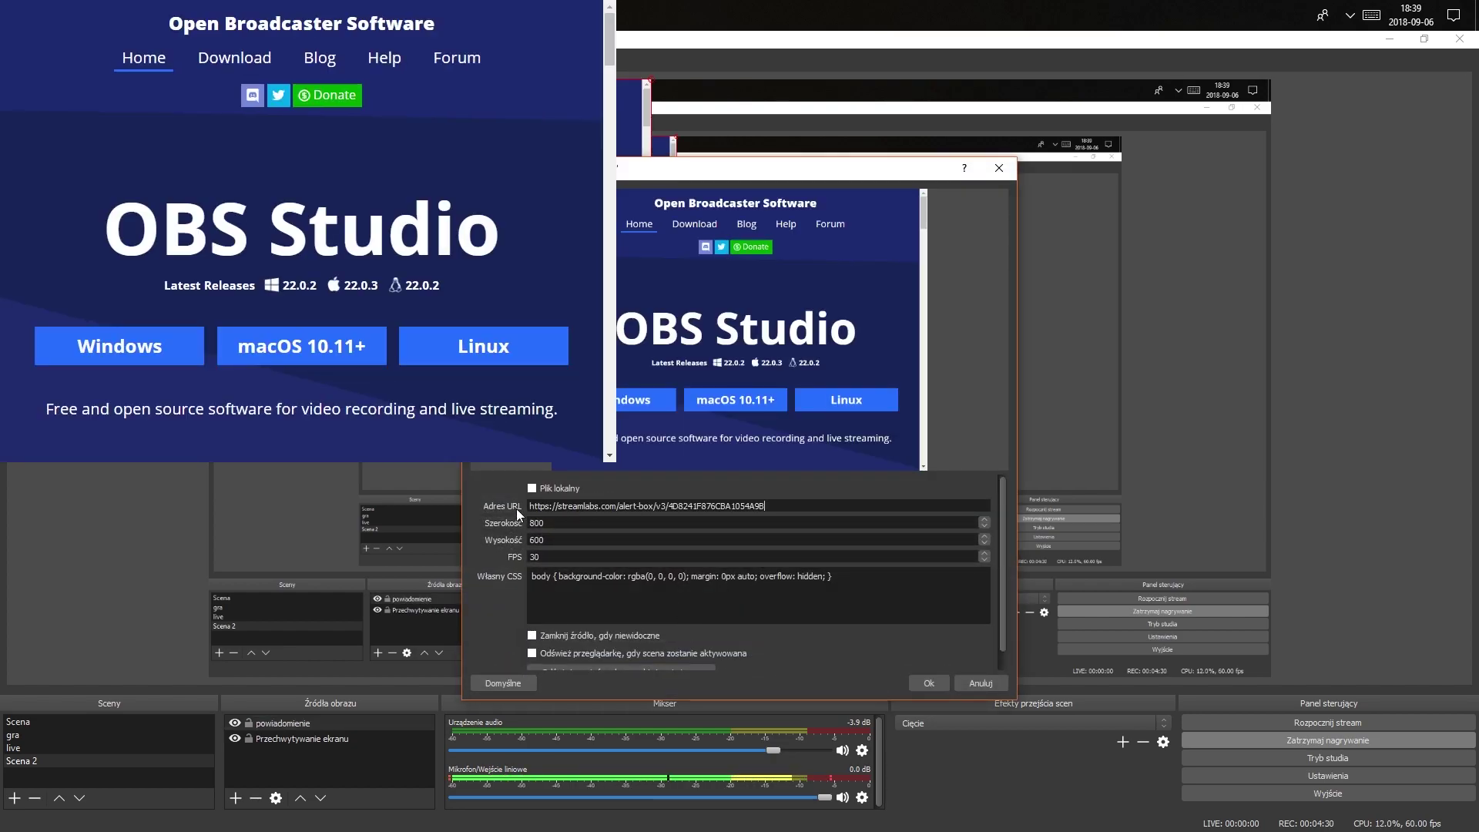
pyautogui.click(926, 684)
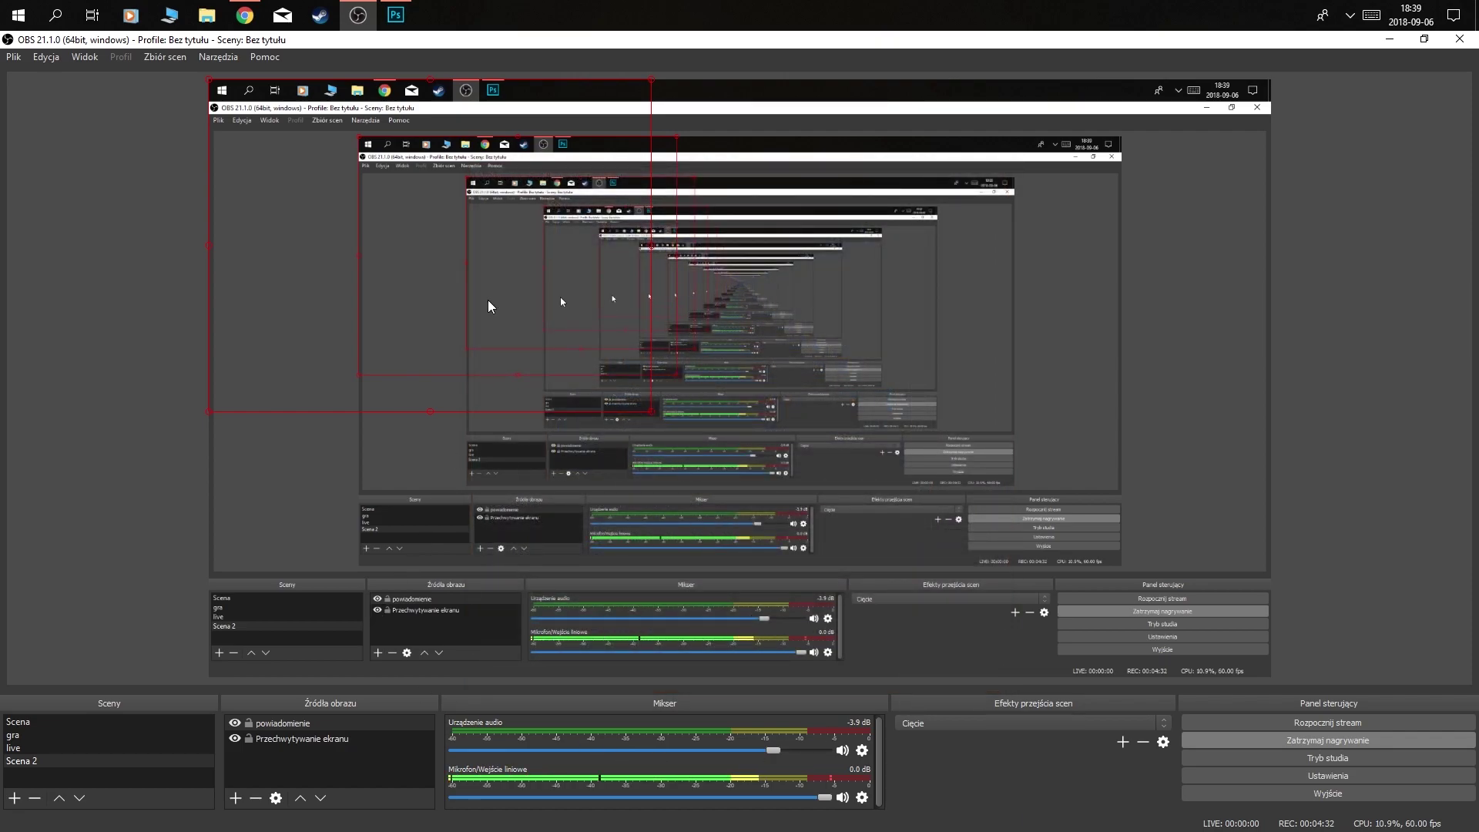
pyautogui.moveTo(963, 555); pyautogui.dragTo(1103, 569)
# - Send a Test Subskrybenta alert from Streamlabs, watch it play in OBS, then return to Streamlabs
pyautogui.click(250, 21)
pyautogui.scroll(-1, 1153, 496)
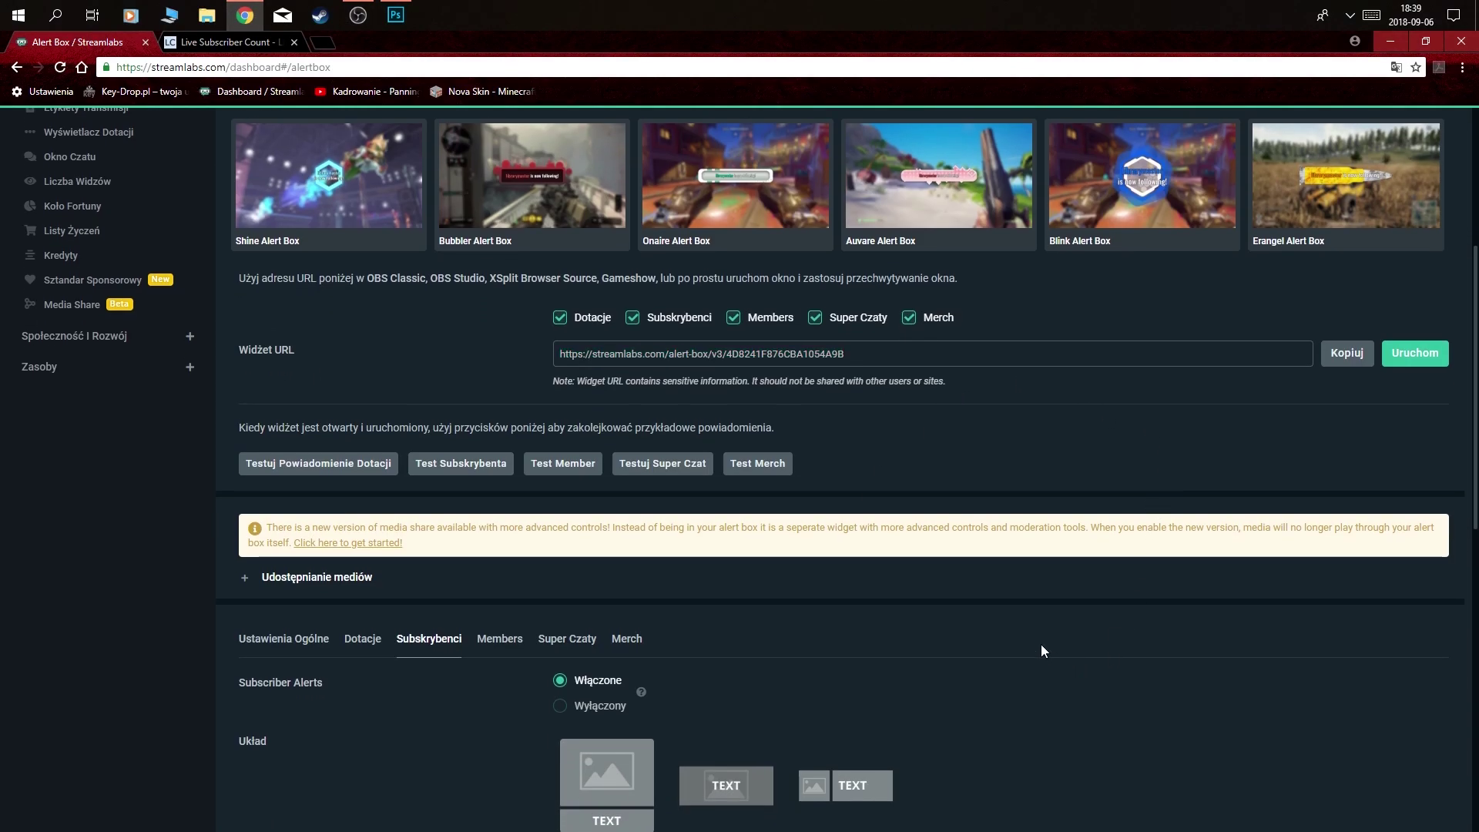
pyautogui.scroll(-1, 889, 419)
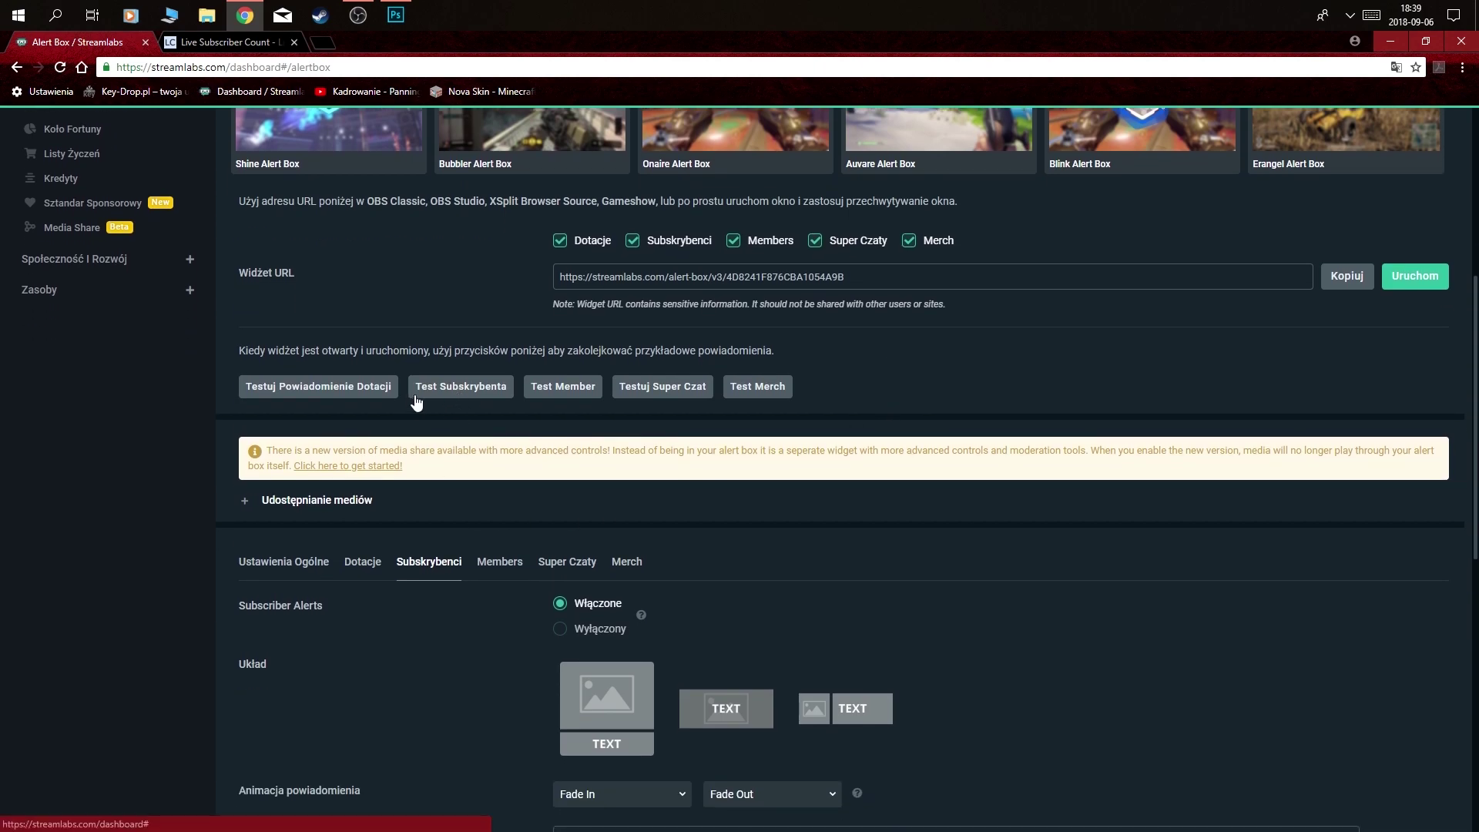
pyautogui.click(493, 391)
pyautogui.hotkey('alt', 'Tab')
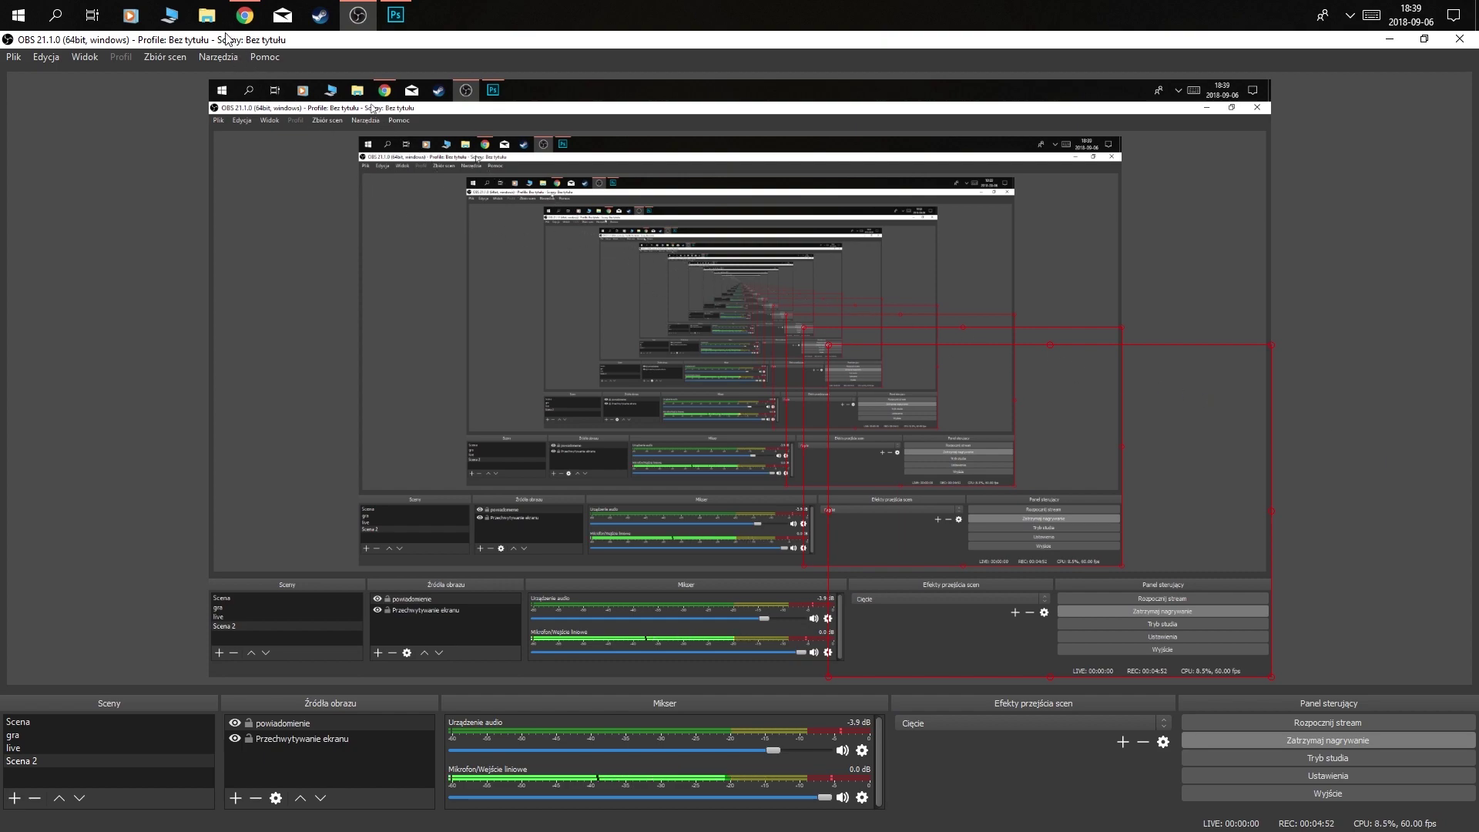
pyautogui.click(245, 85)
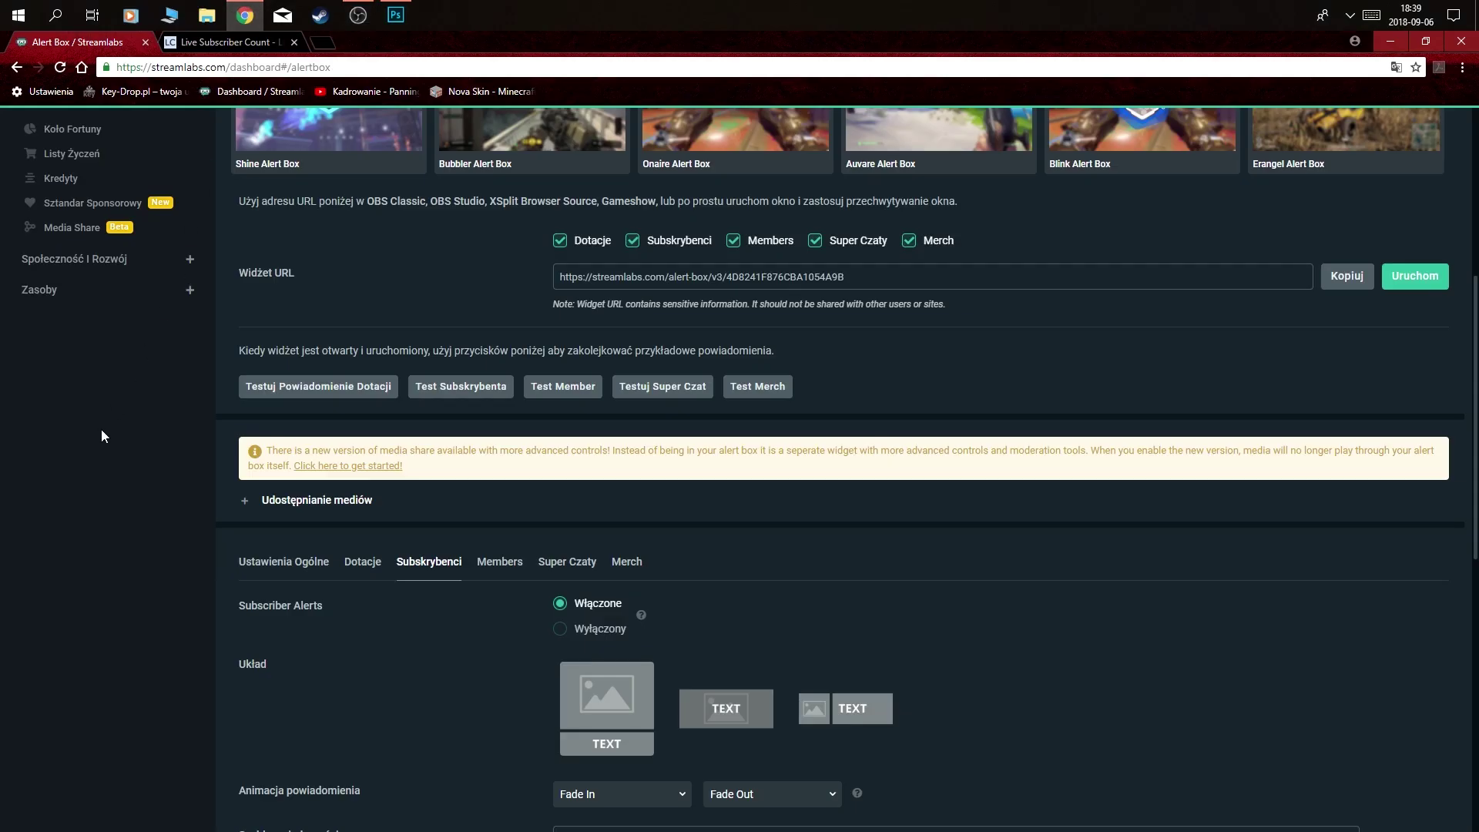
pyautogui.scroll(2, 19, 609)
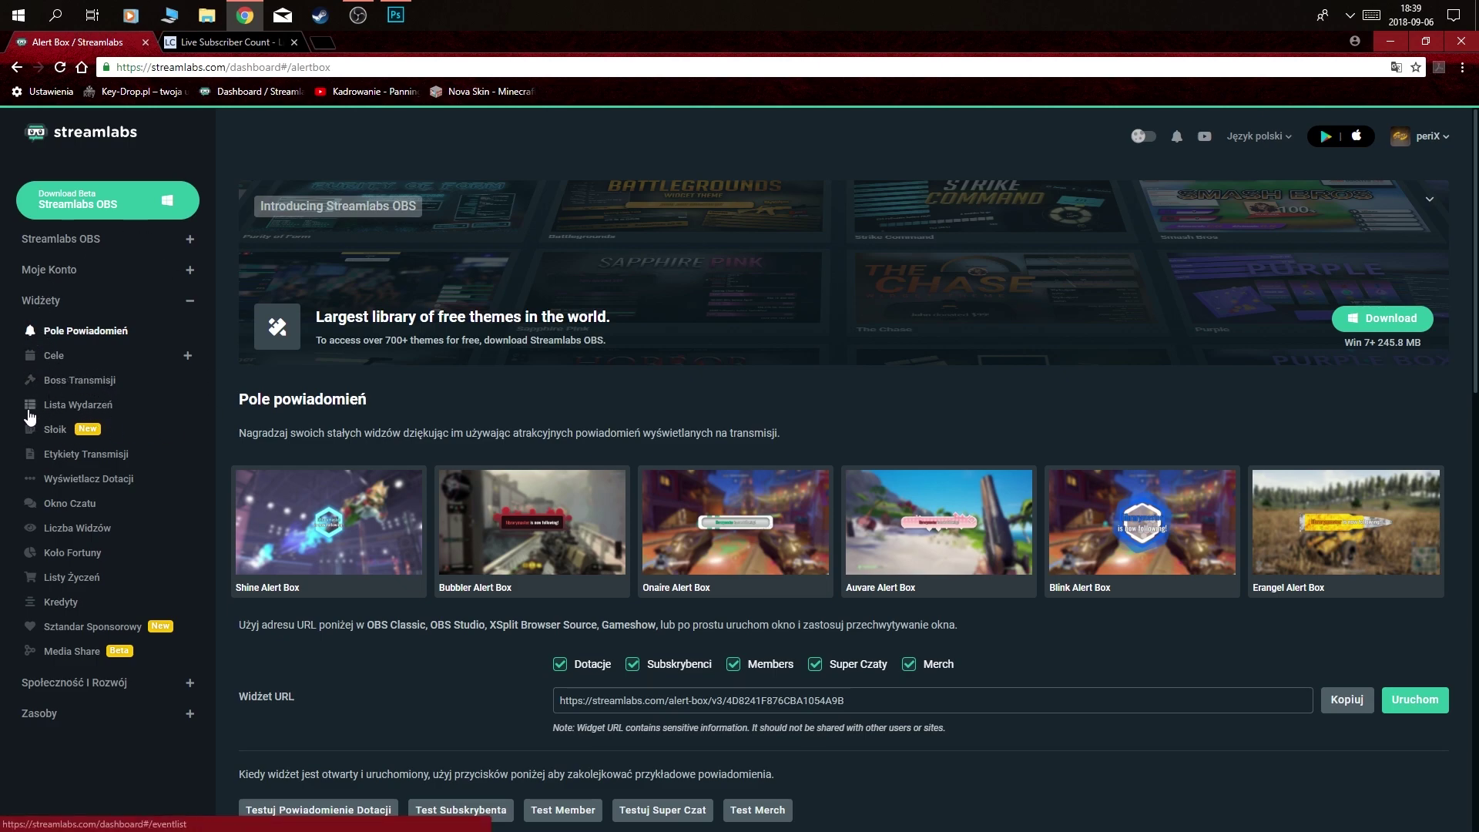
pyautogui.click(82, 406)
pyautogui.scroll(-2, 1042, 646)
pyautogui.scroll(-2, 1242, 593)
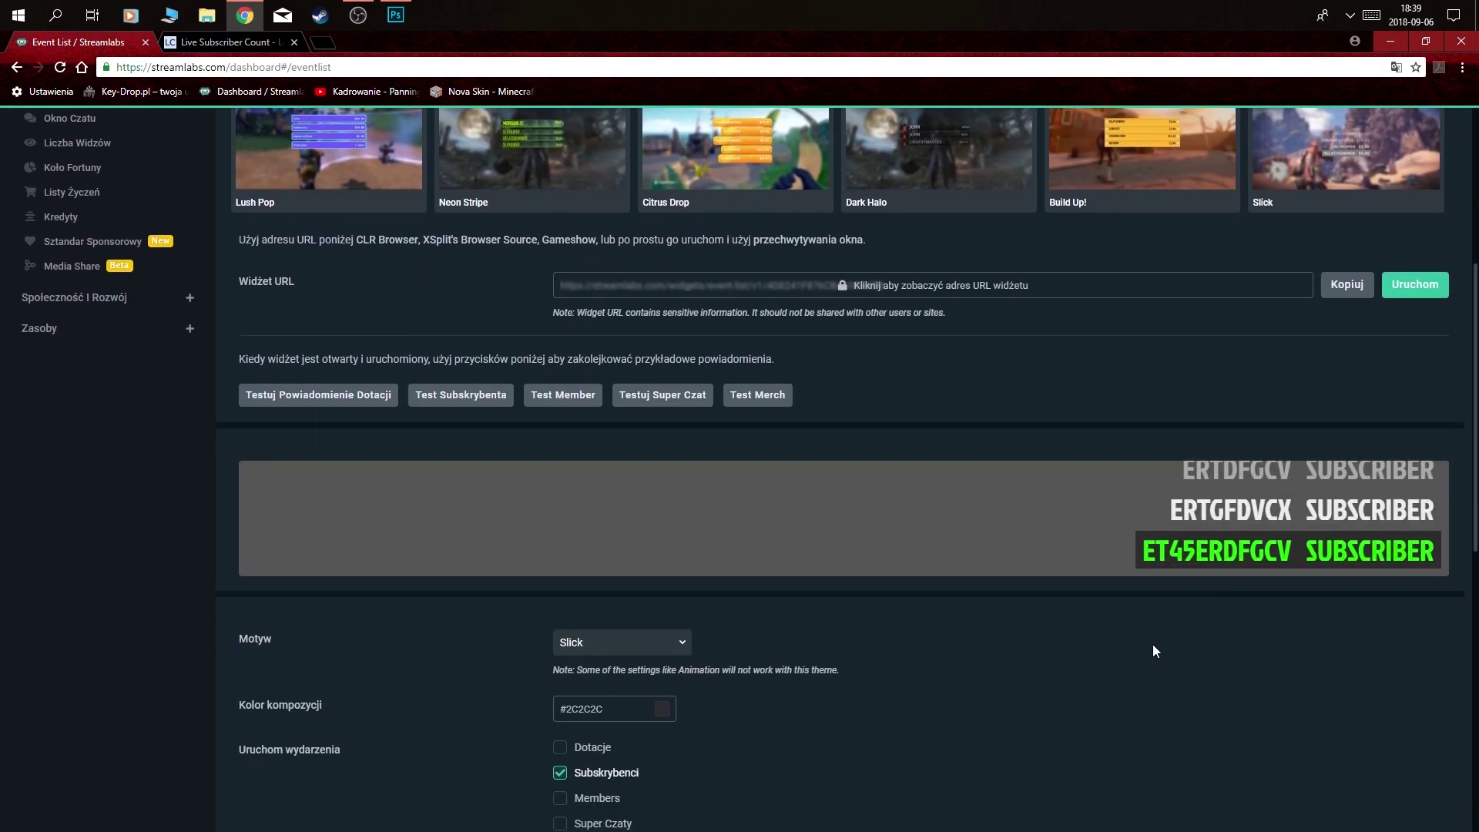
pyautogui.scroll(-3, 1233, 664)
pyautogui.scroll(2, 1204, 536)
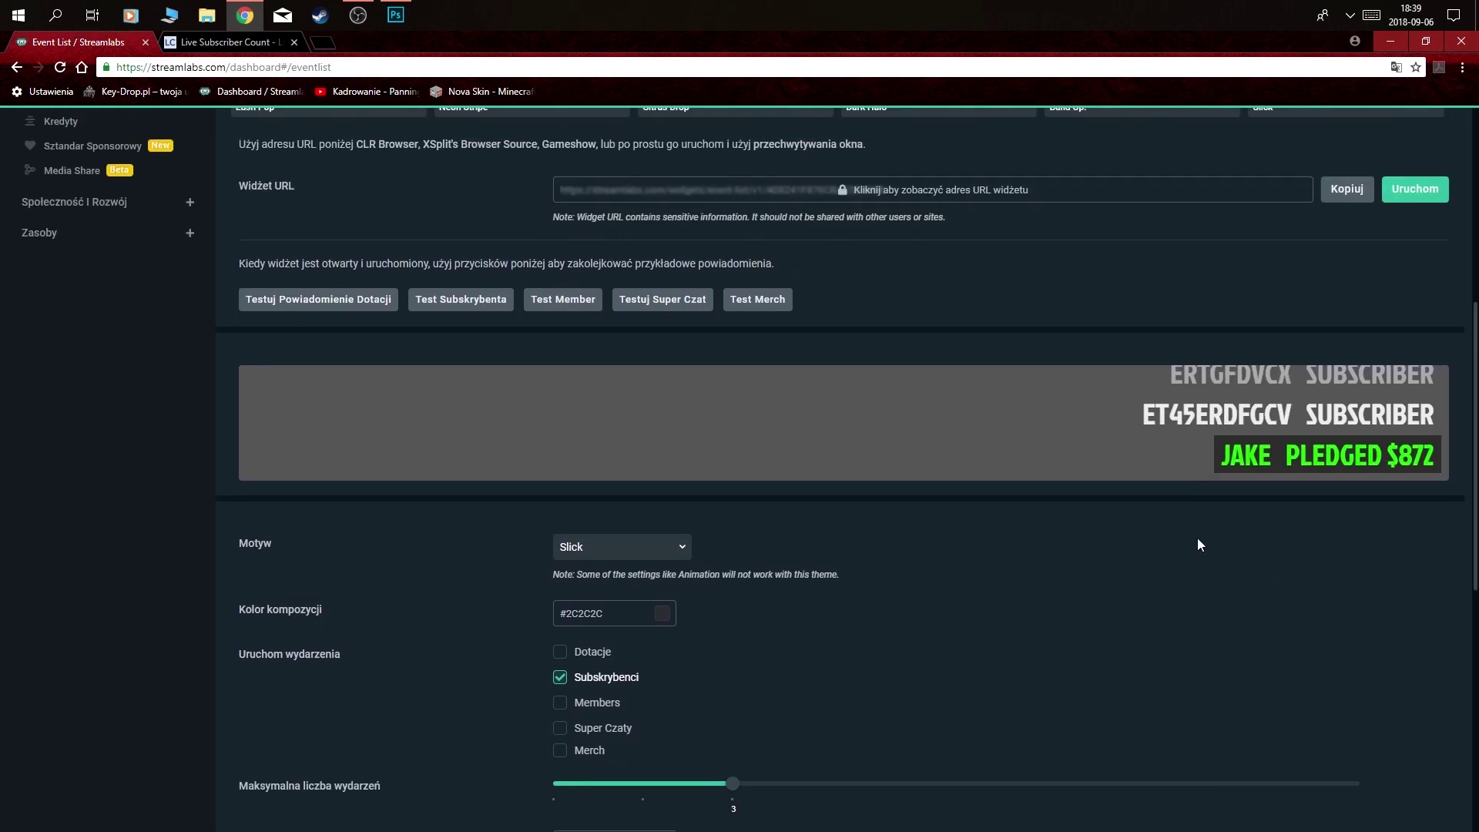
pyautogui.click(677, 569)
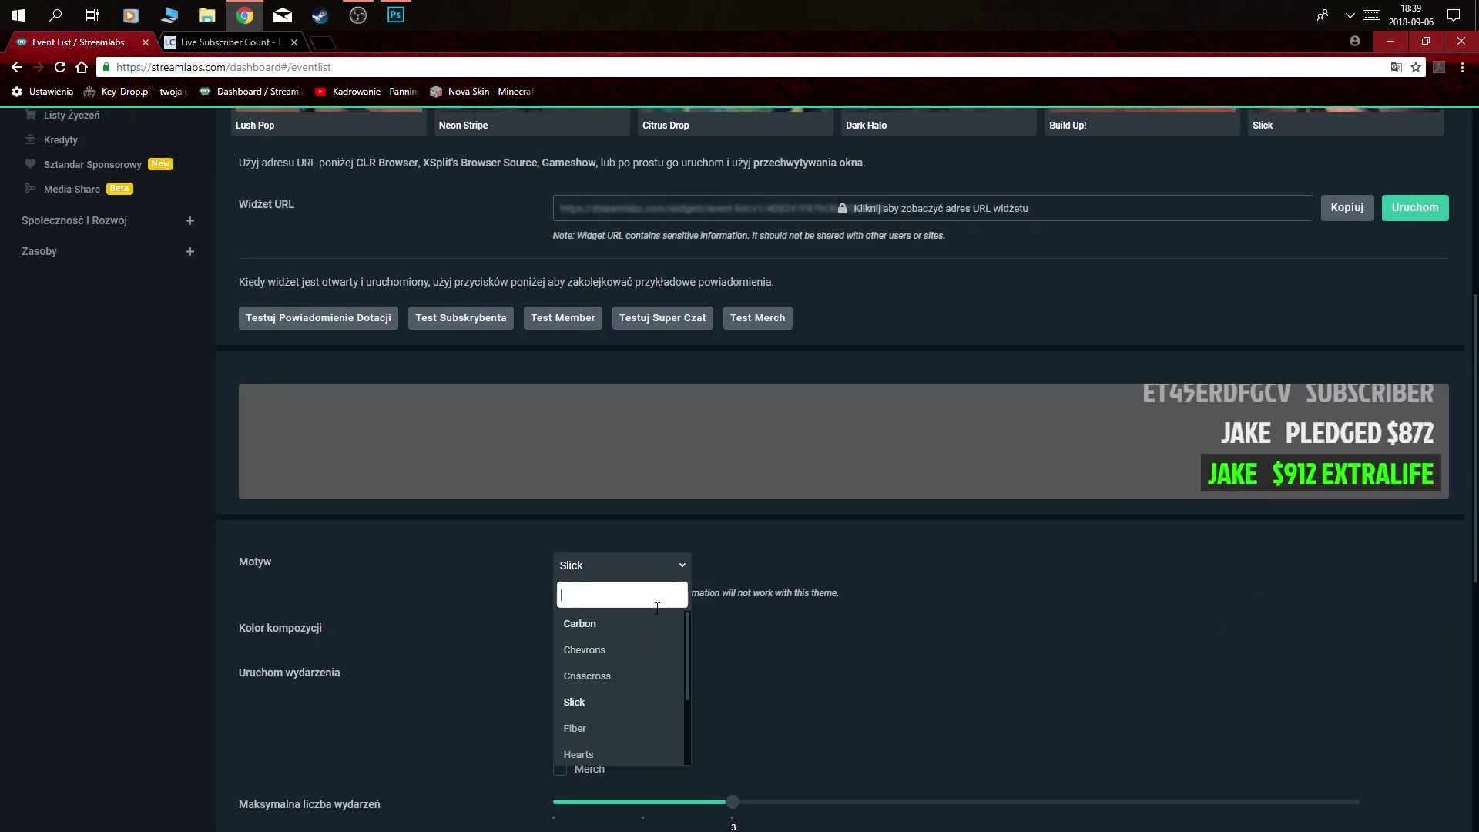
pyautogui.click(605, 676)
pyautogui.scroll(-1, 730, 530)
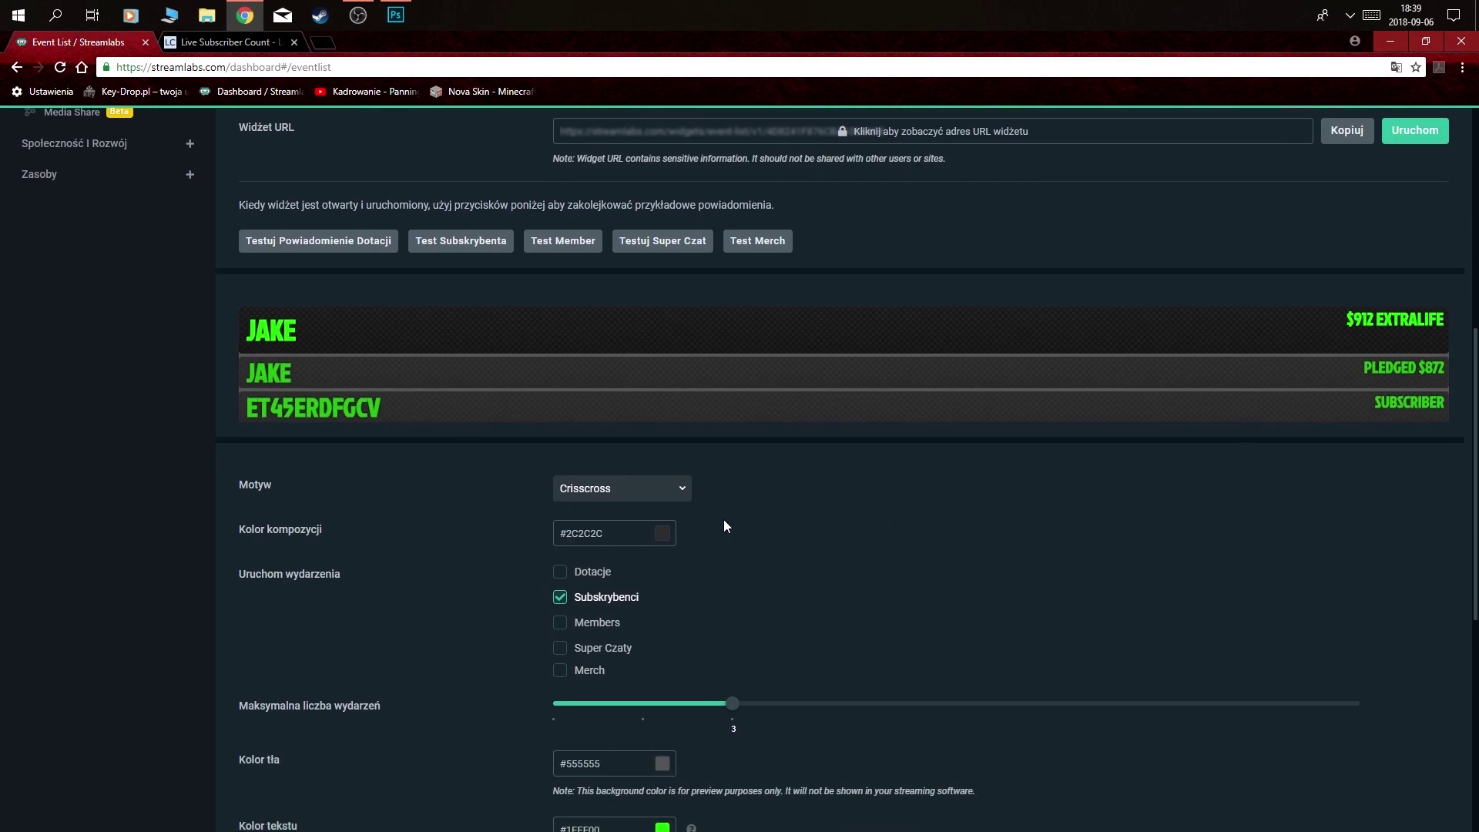
pyautogui.click(655, 488)
pyautogui.click(614, 654)
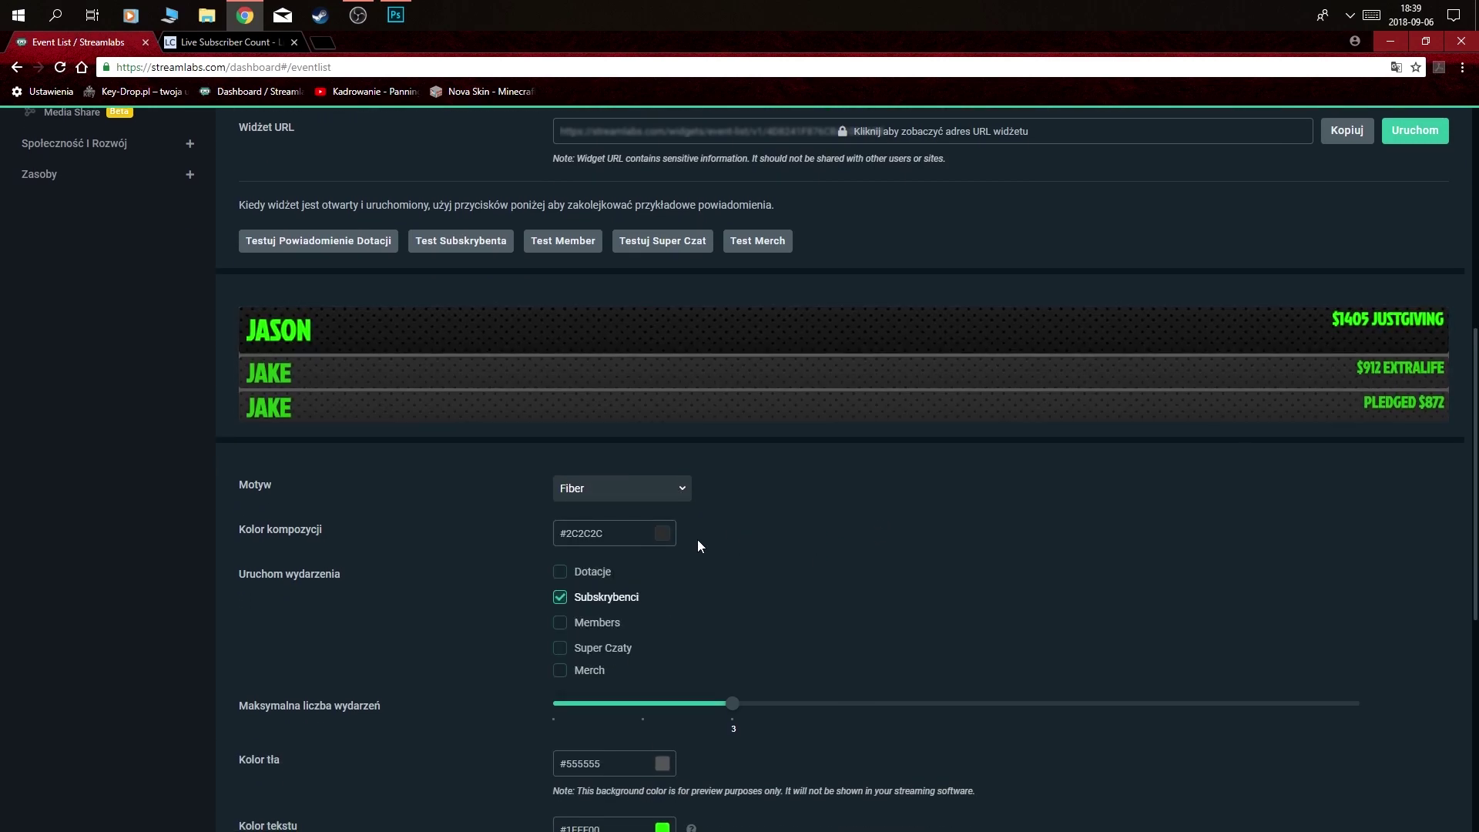
pyautogui.click(675, 488)
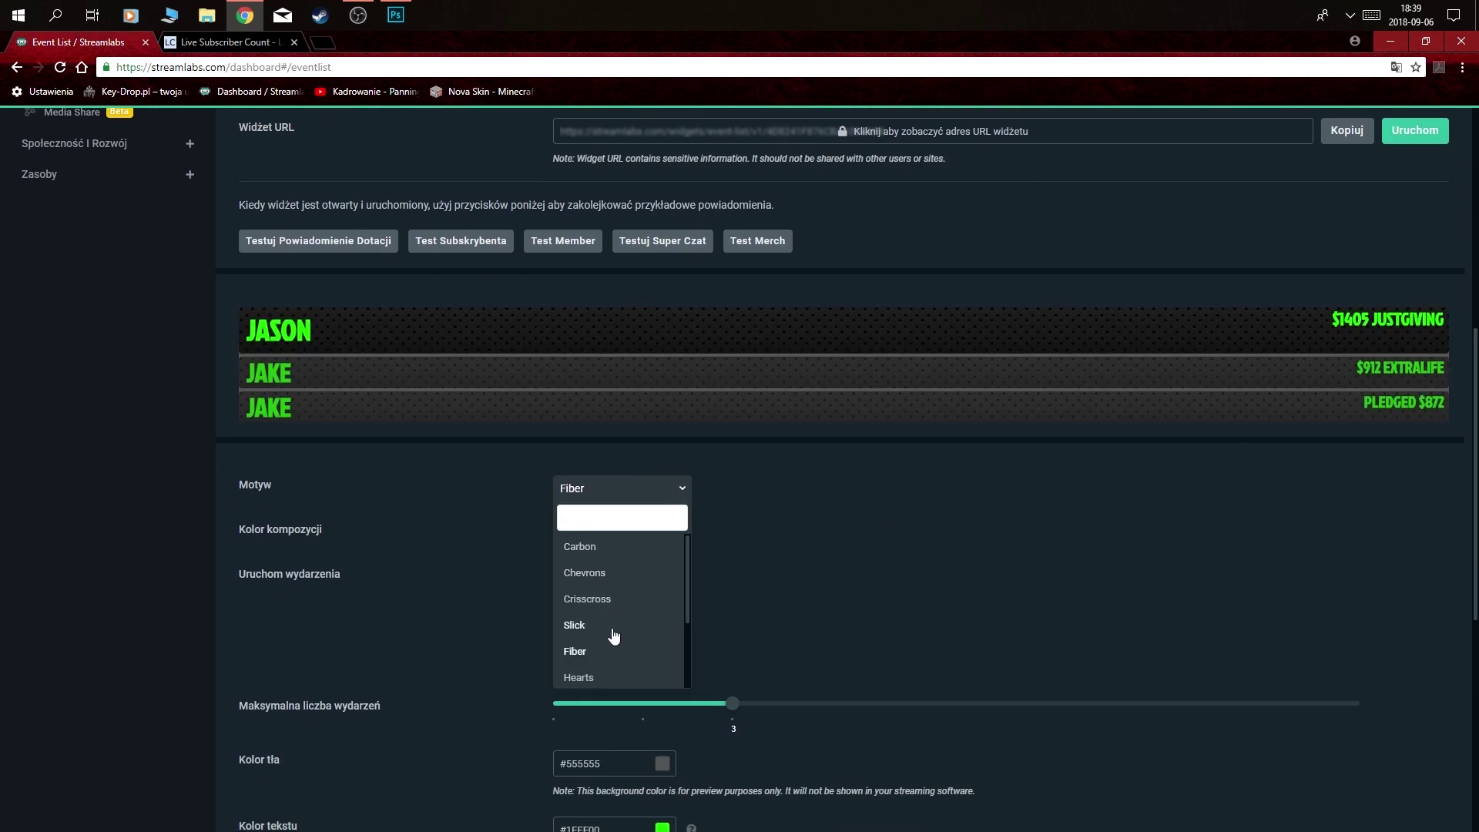
pyautogui.click(575, 625)
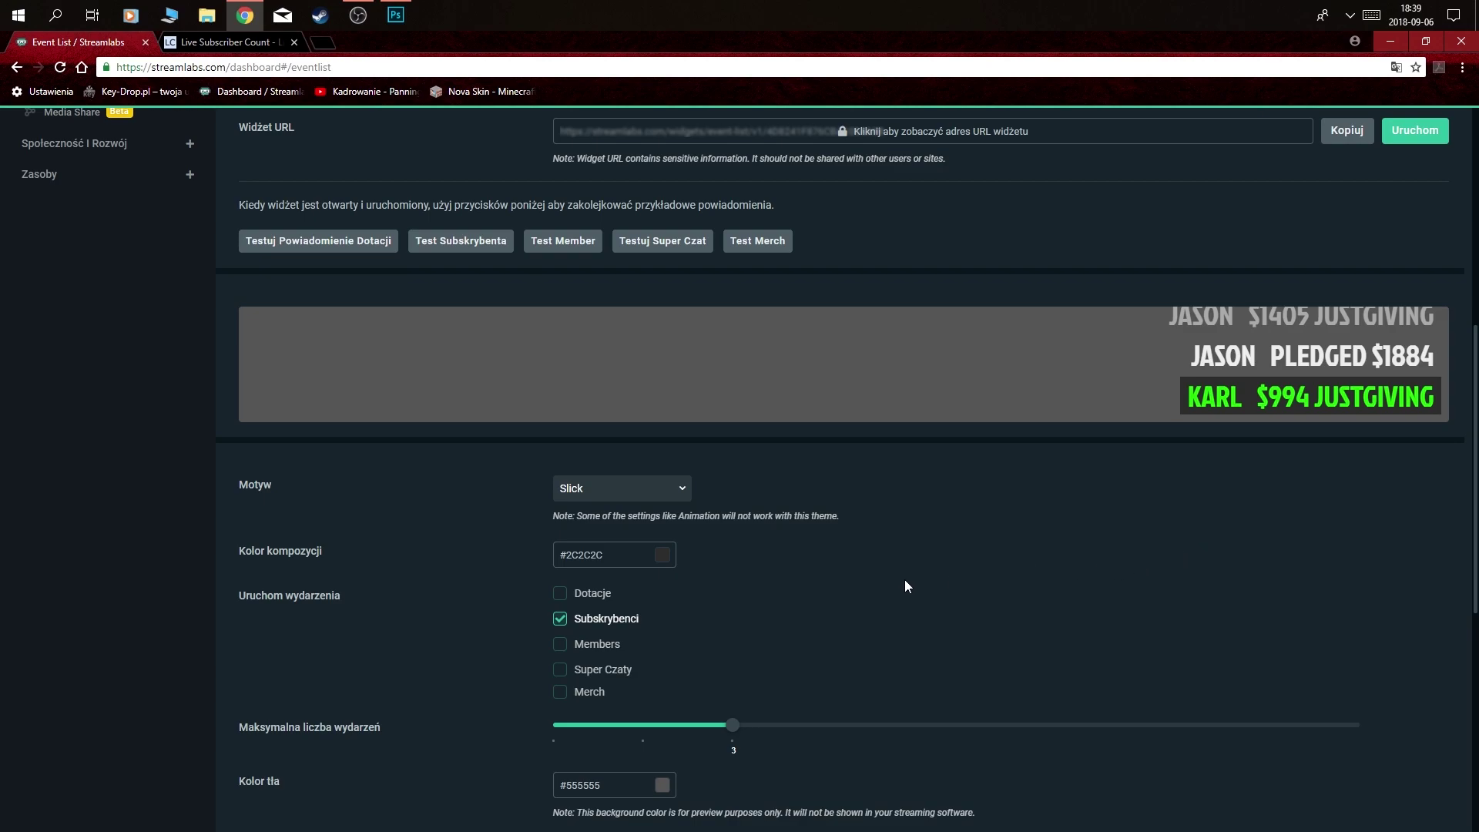
pyautogui.scroll(-1, 835, 571)
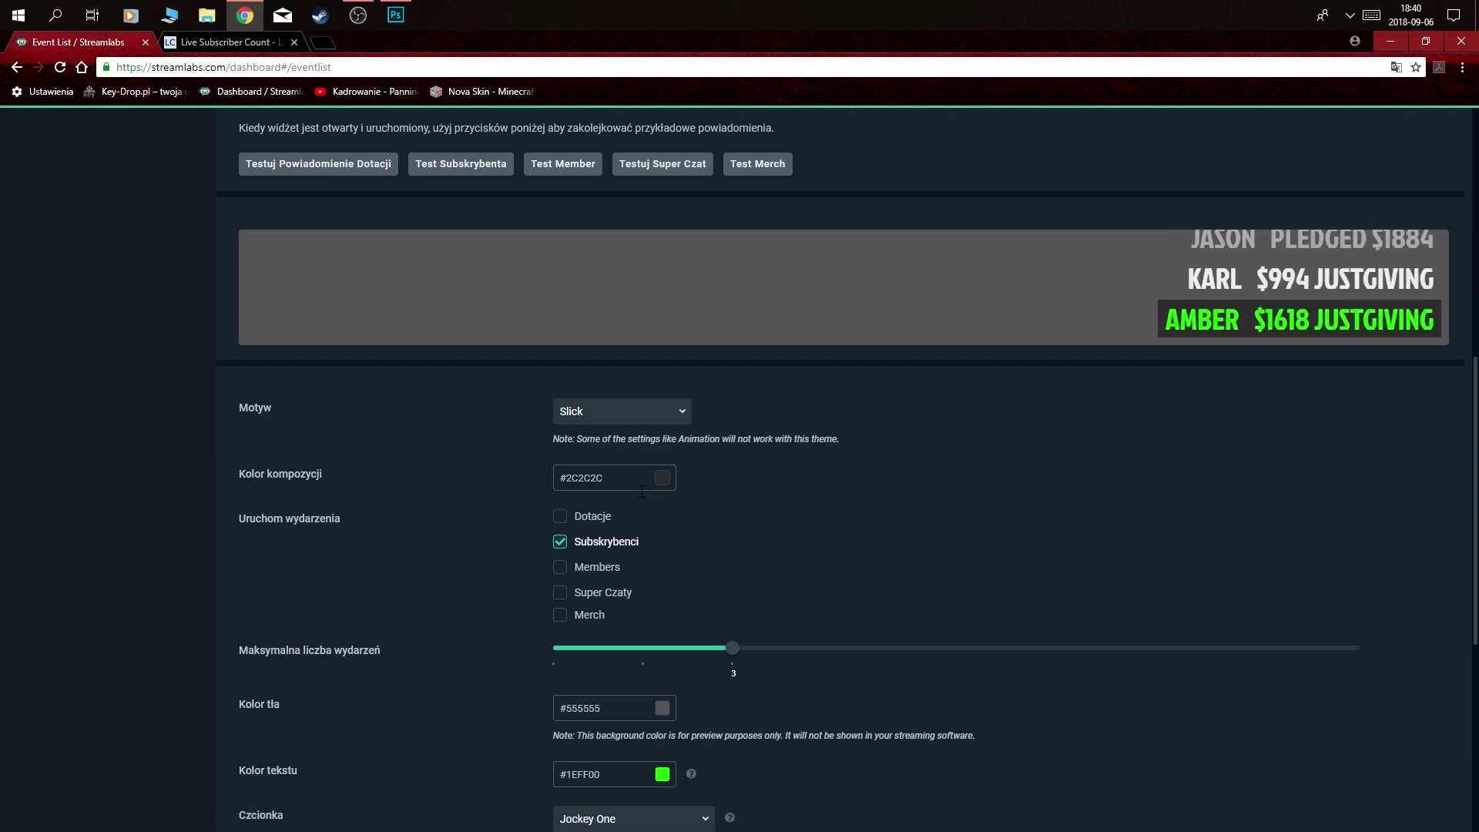
pyautogui.scroll(-1, 446, 519)
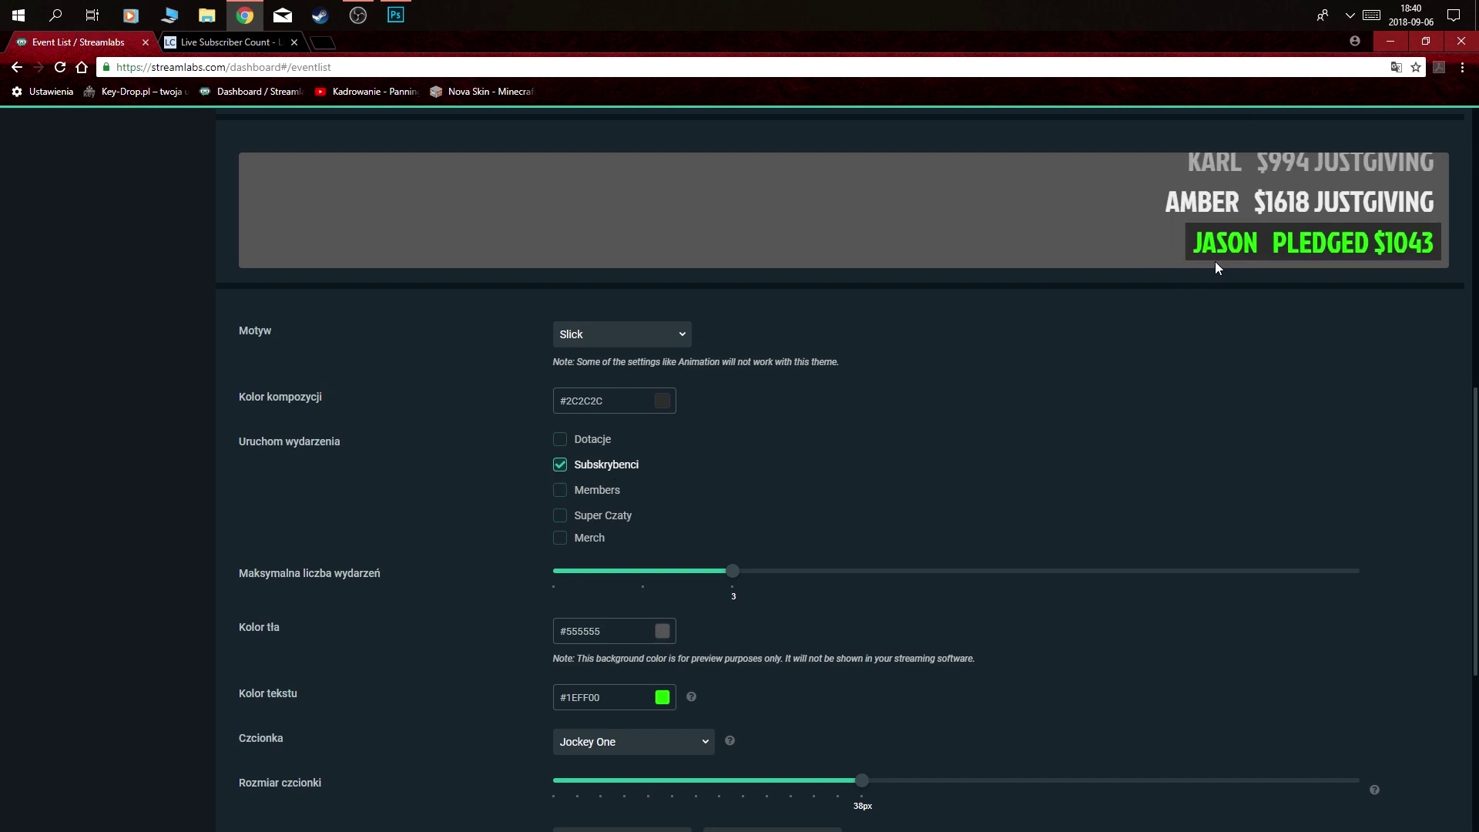
pyautogui.scroll(-1, 982, 346)
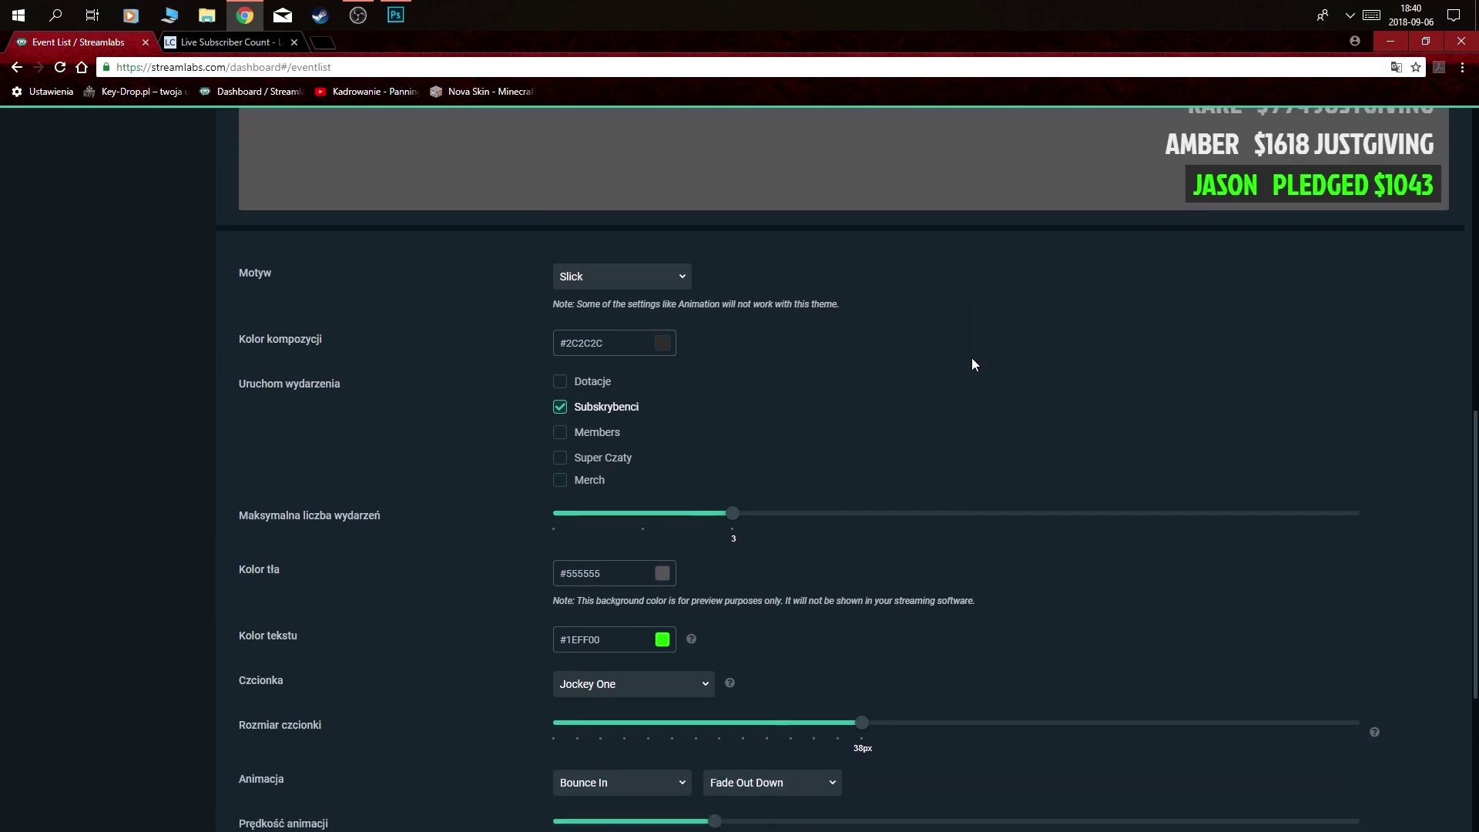
pyautogui.scroll(1, 934, 469)
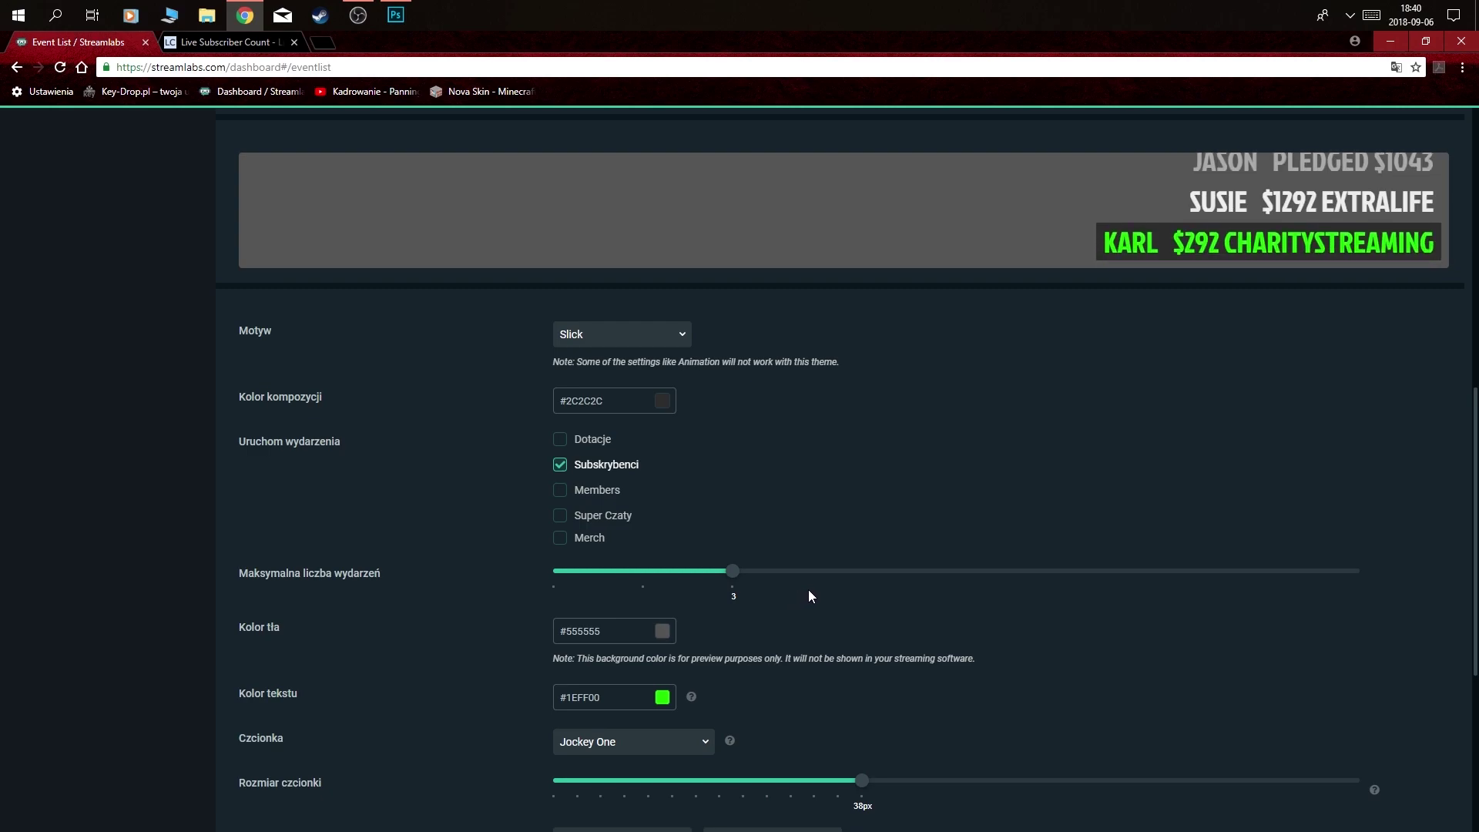
pyautogui.scroll(-1, 1388, 576)
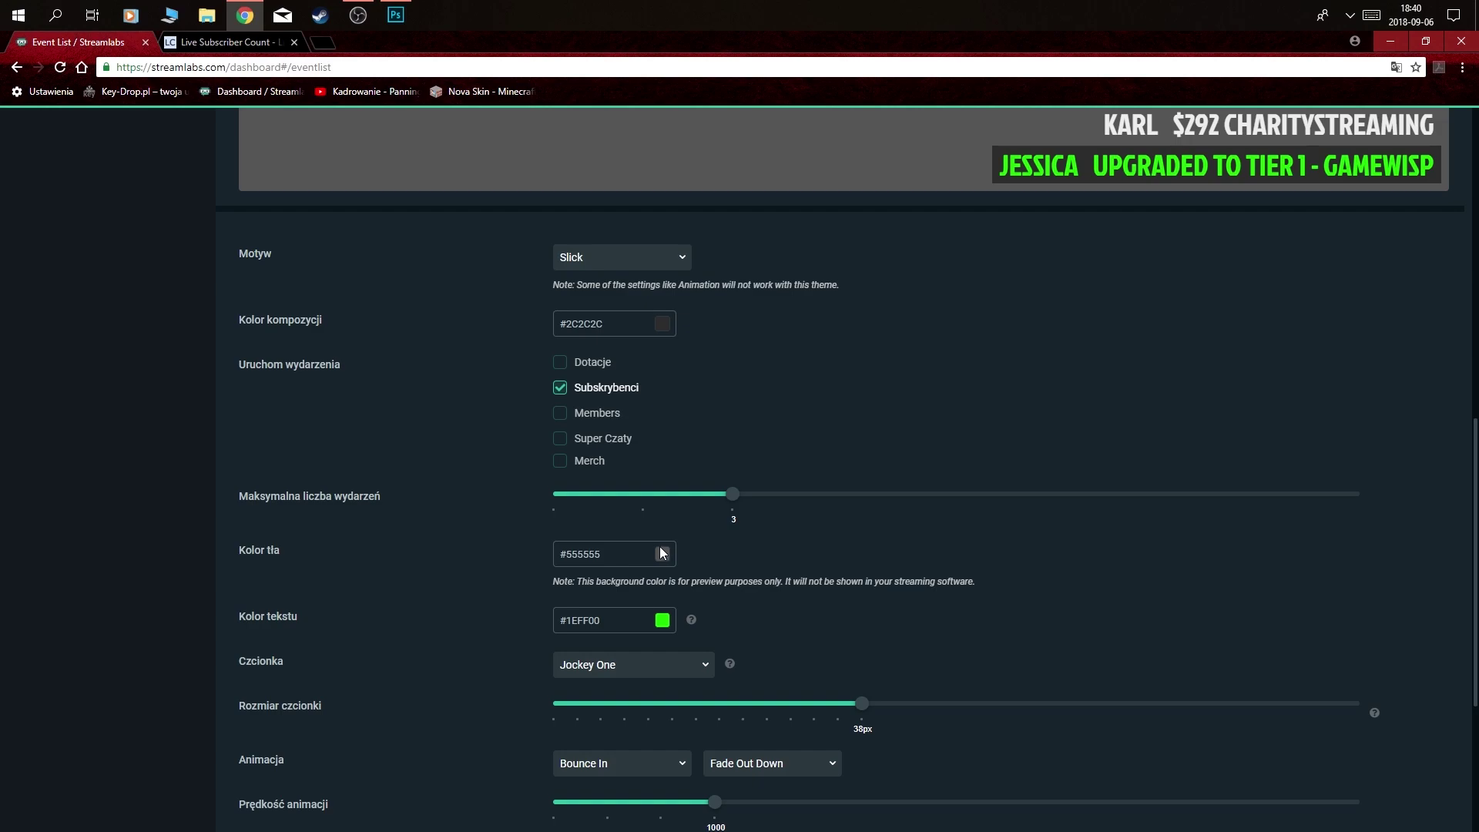
pyautogui.scroll(1, 817, 220)
pyautogui.scroll(-2, 1217, 452)
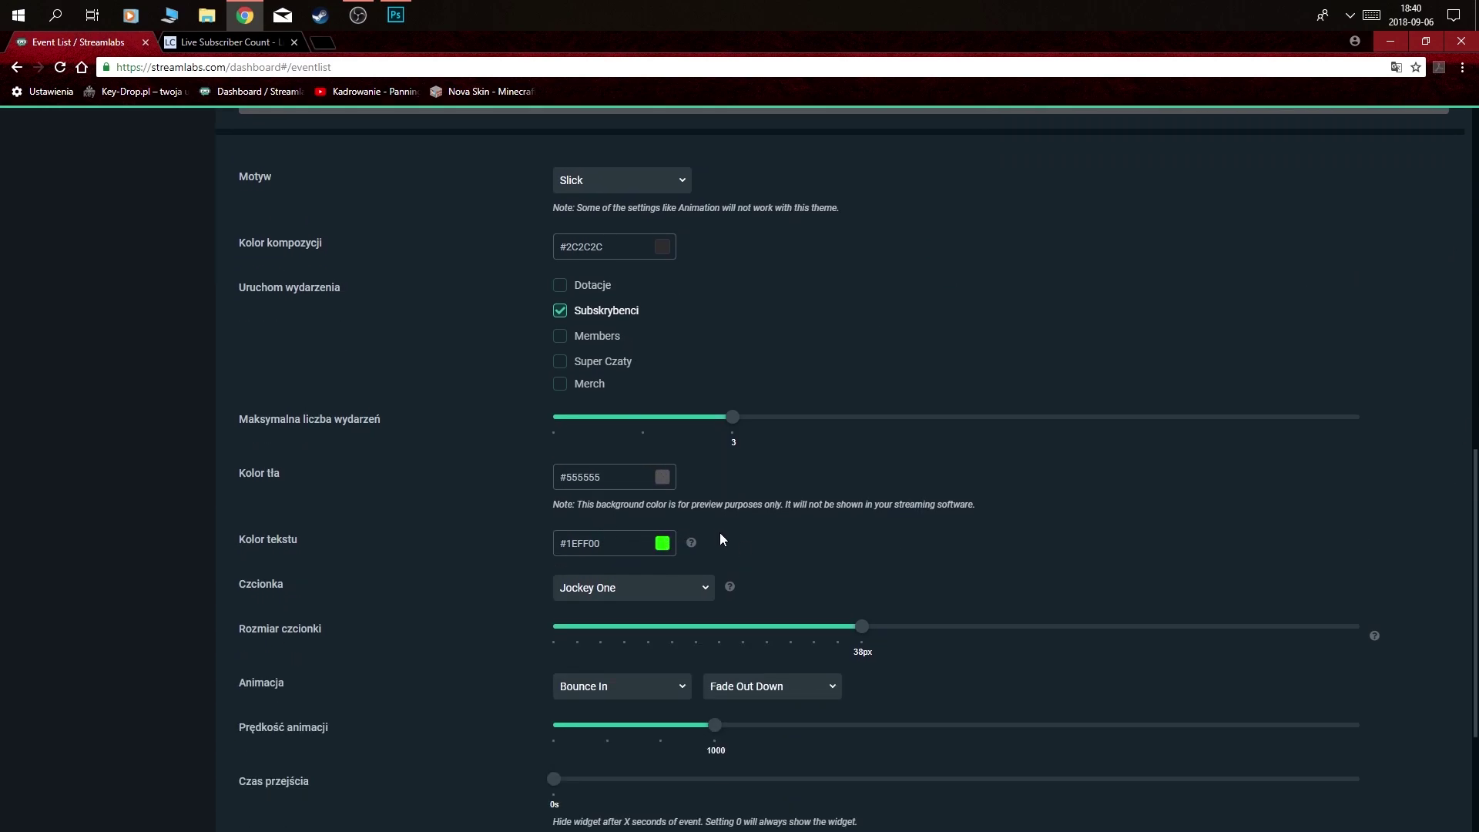
pyautogui.scroll(-1, 803, 567)
pyautogui.click(706, 515)
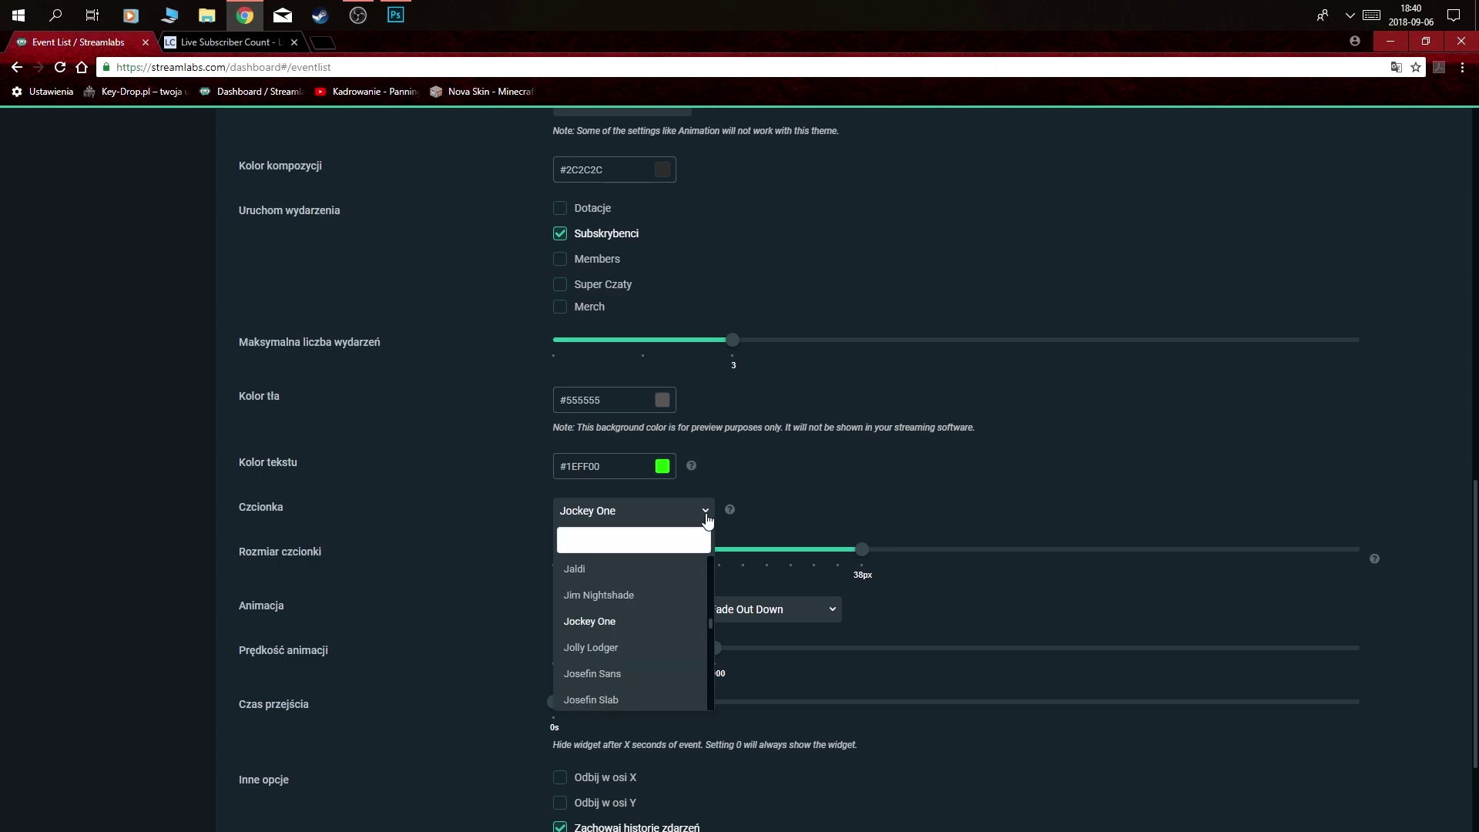
pyautogui.click(610, 624)
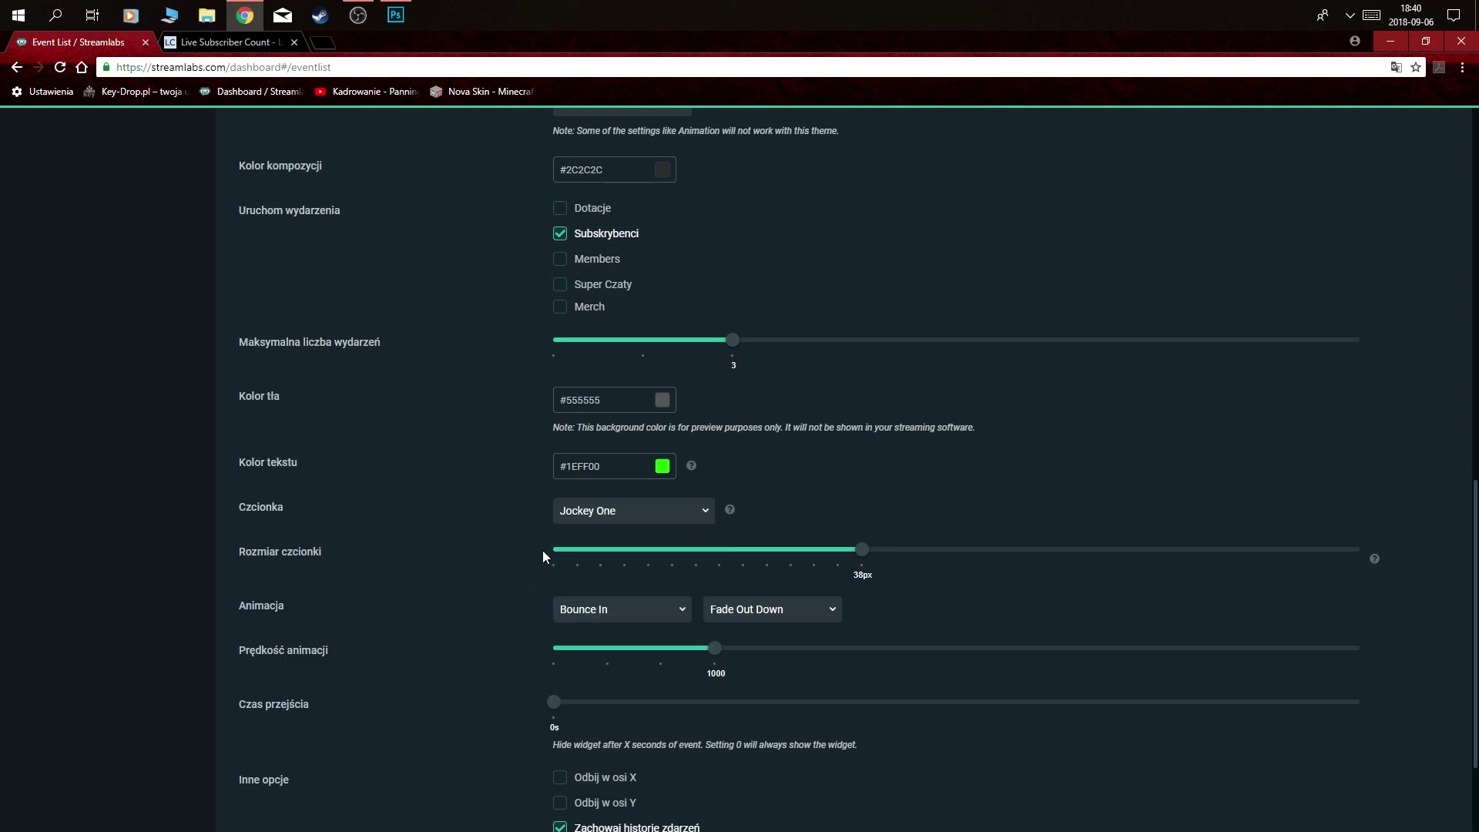
pyautogui.scroll(-1, 1441, 601)
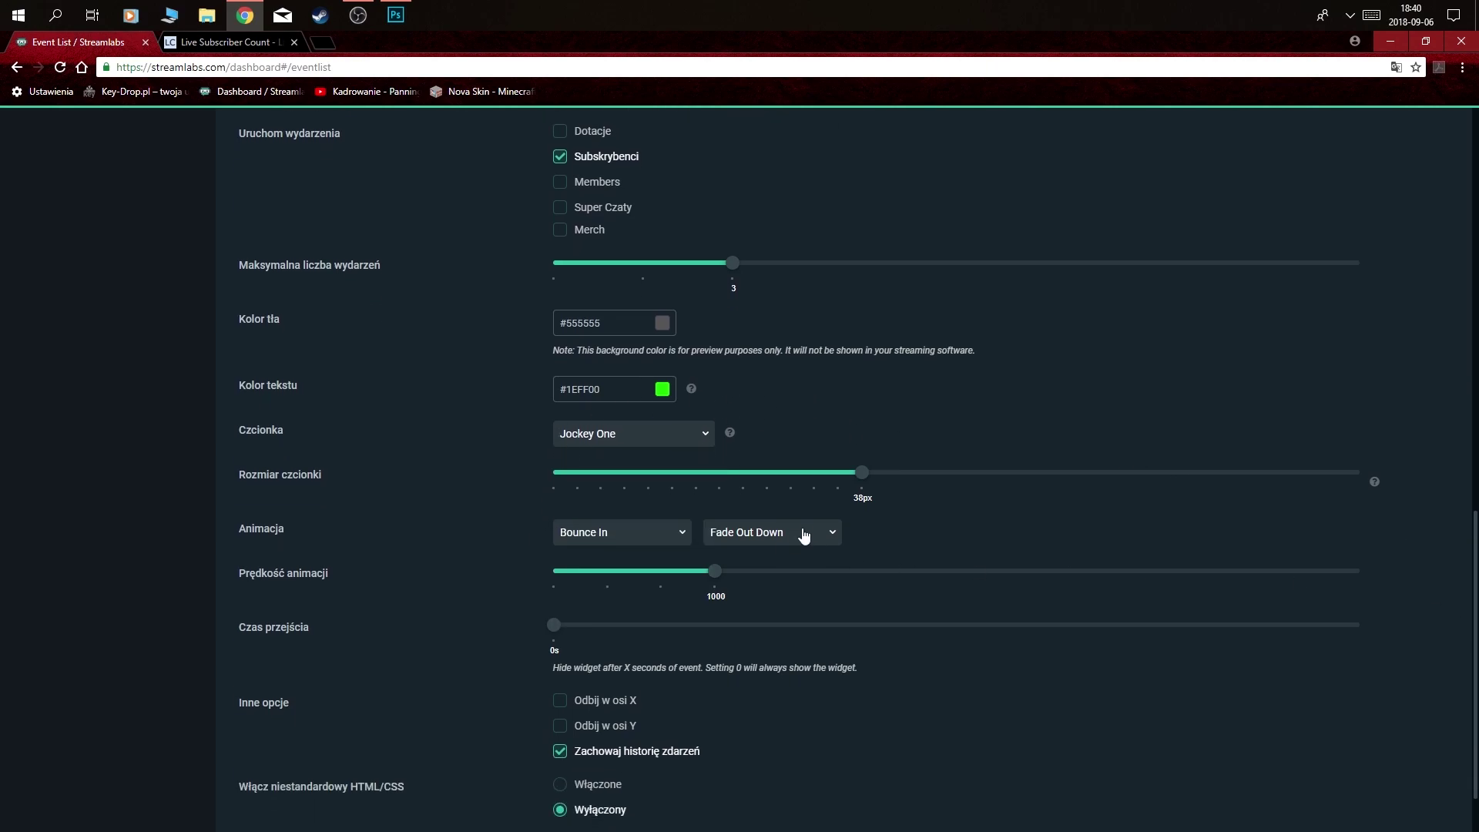
pyautogui.scroll(-1, 426, 599)
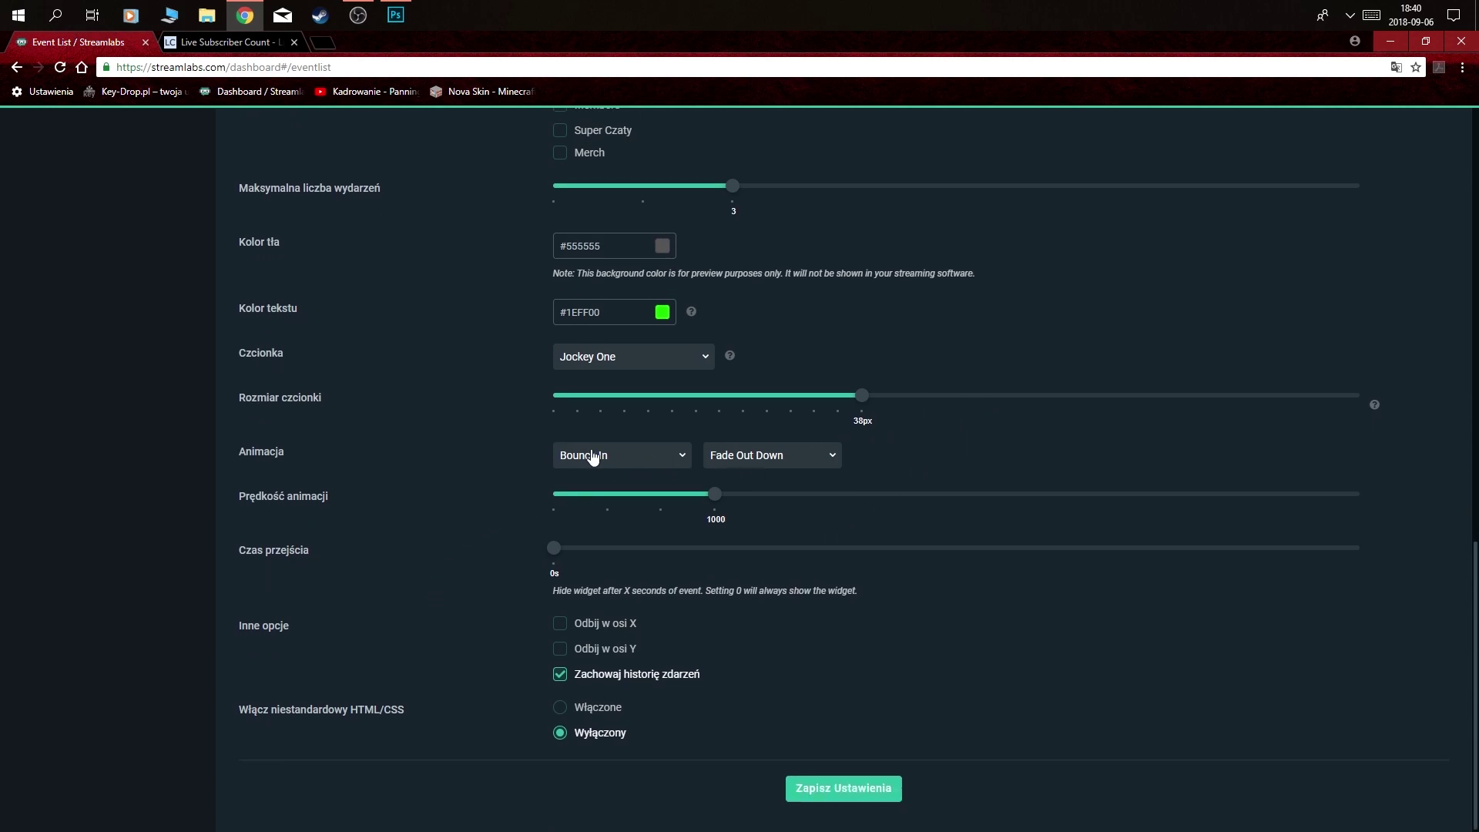
pyautogui.scroll(-1, 428, 504)
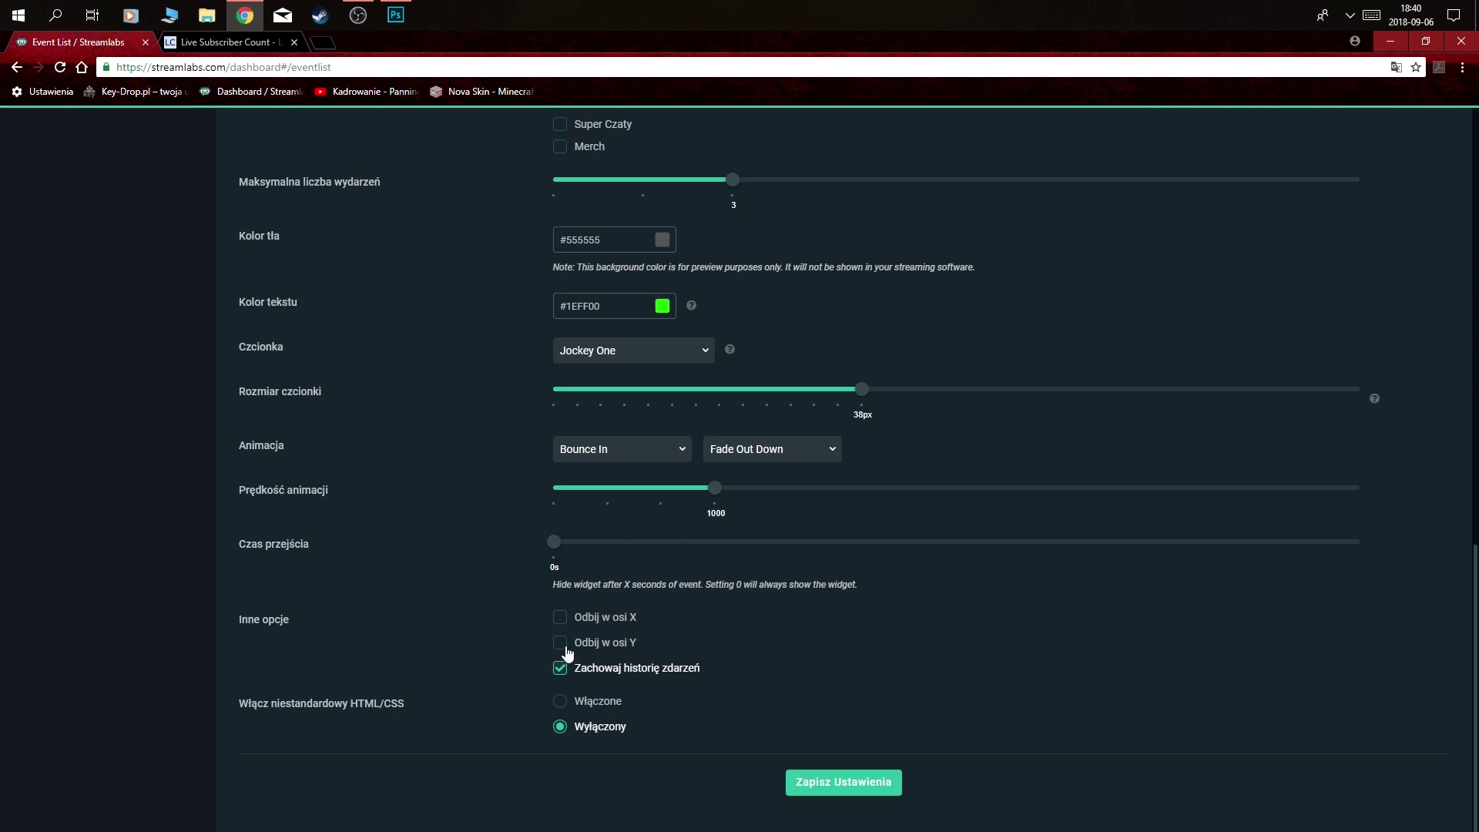
pyautogui.scroll(6, 524, 638)
pyautogui.scroll(-5, 1084, 507)
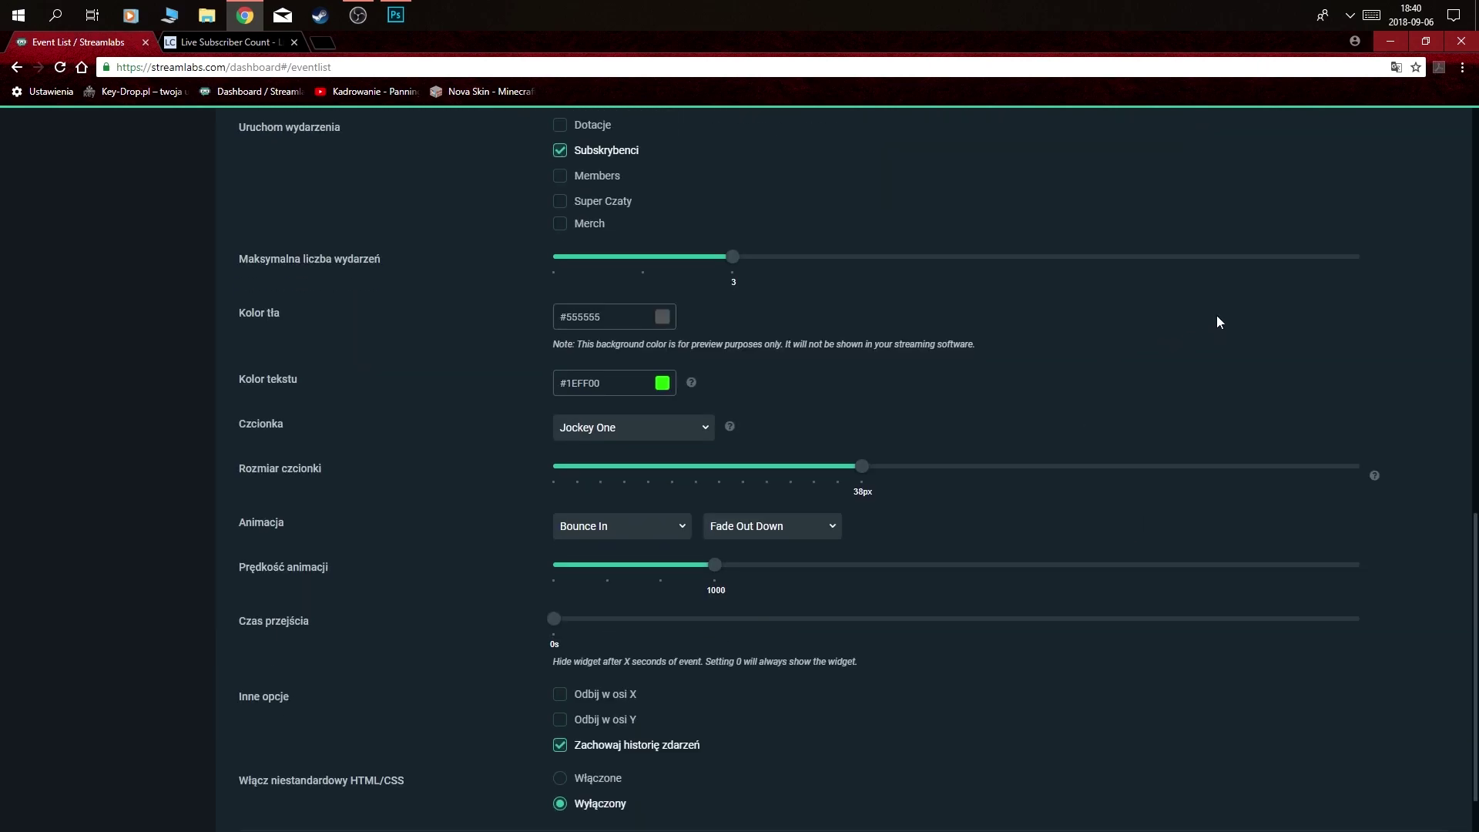
# - Save the Event List widget settings with Zapisz Ustawienia
pyautogui.scroll(3, 1187, 231)
pyautogui.scroll(-3, 1007, 423)
pyautogui.scroll(-1, 686, 736)
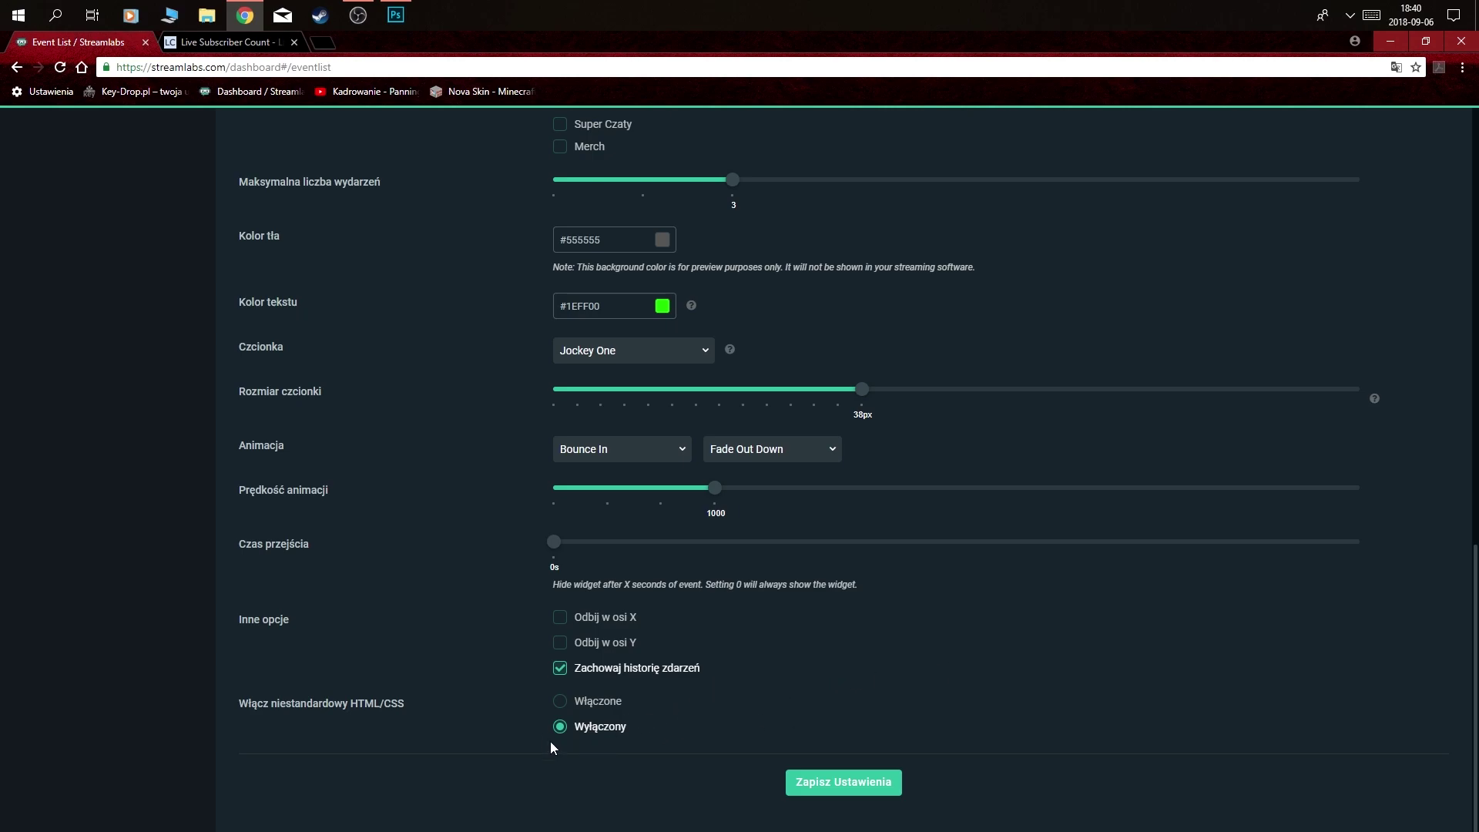
pyautogui.click(845, 781)
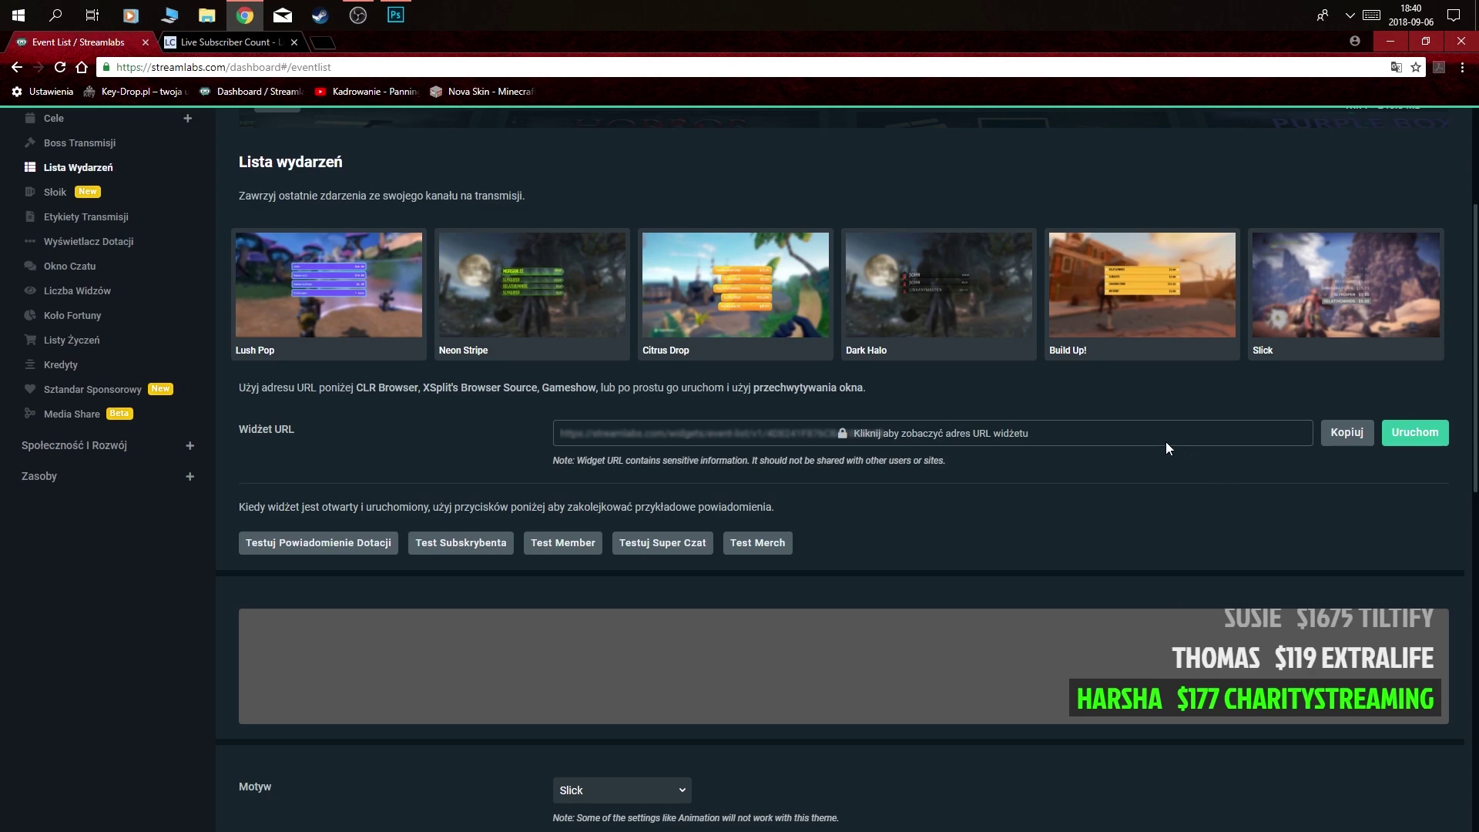
# - Reveal and select the full event list widget URL, then switch to OBS Studio
pyautogui.click(1046, 434)
pyautogui.moveTo(853, 430); pyautogui.dragTo(589, 433)
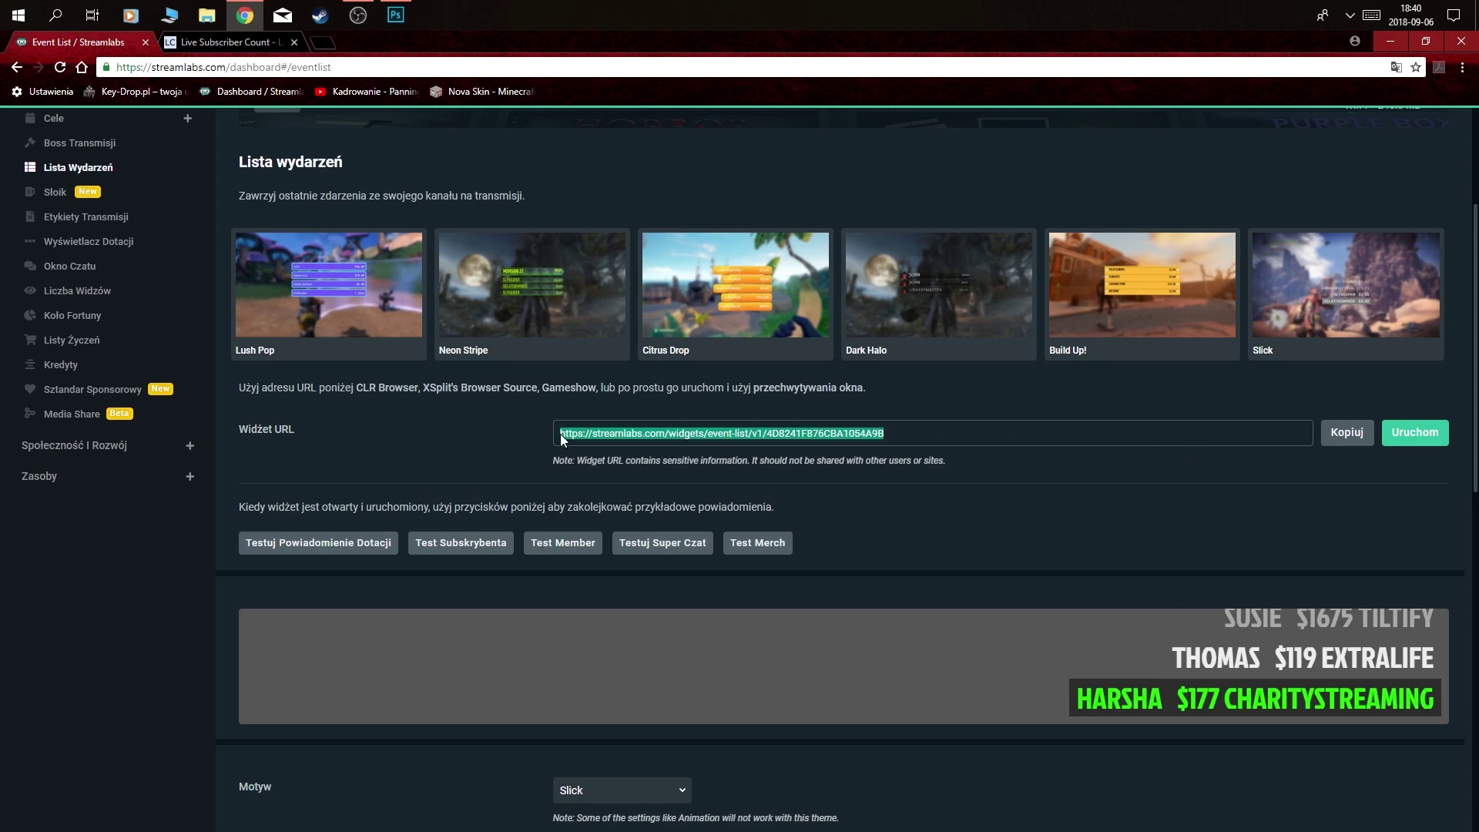
pyautogui.click(358, 16)
# - Add a browser source named 'lista 2', since the name 'lista' is already used
pyautogui.click(236, 798)
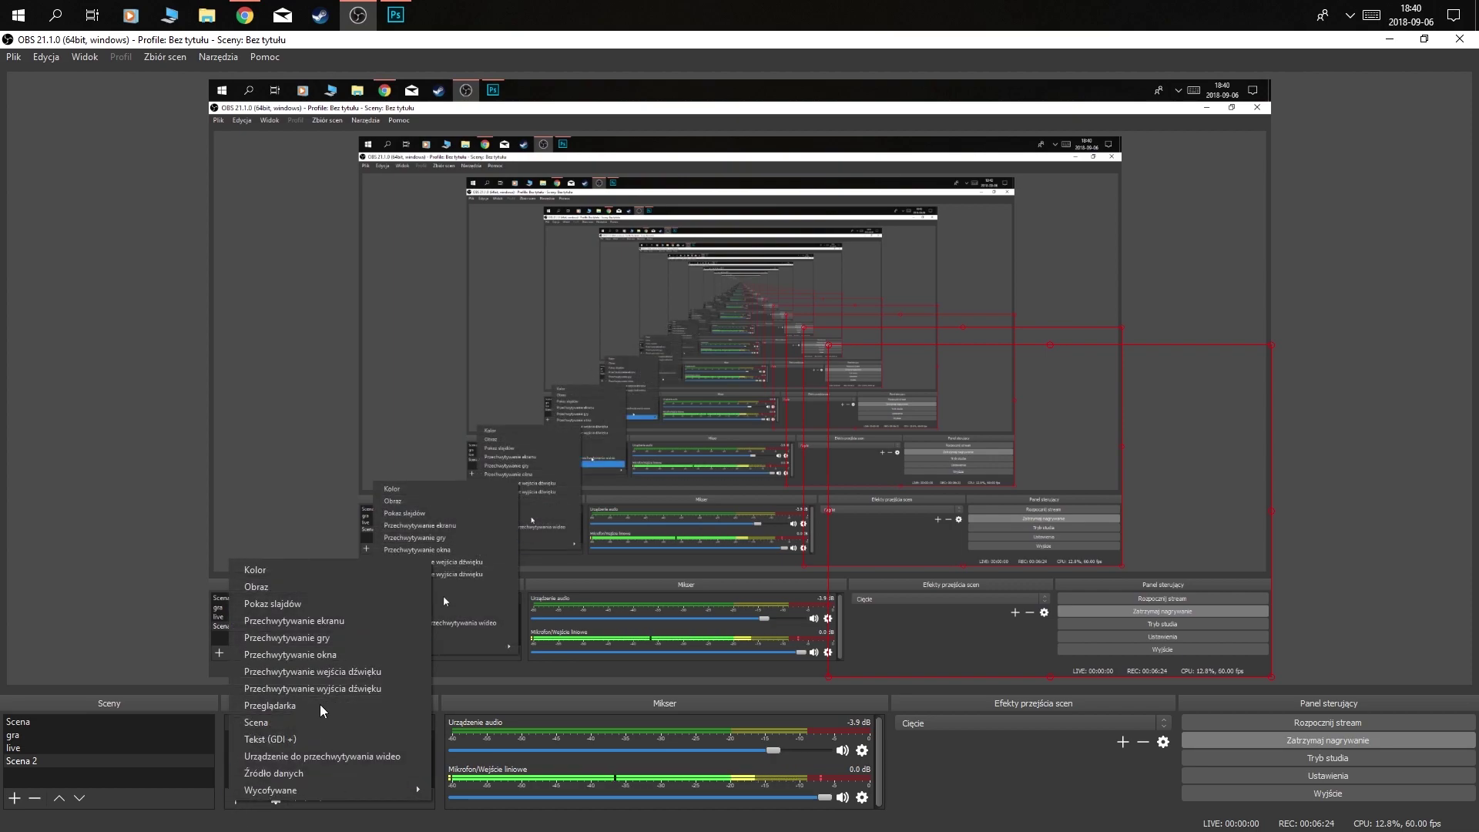
pyautogui.click(294, 705)
pyautogui.write('po')
pyautogui.press('BackSpace')
pyautogui.press('BackSpace')
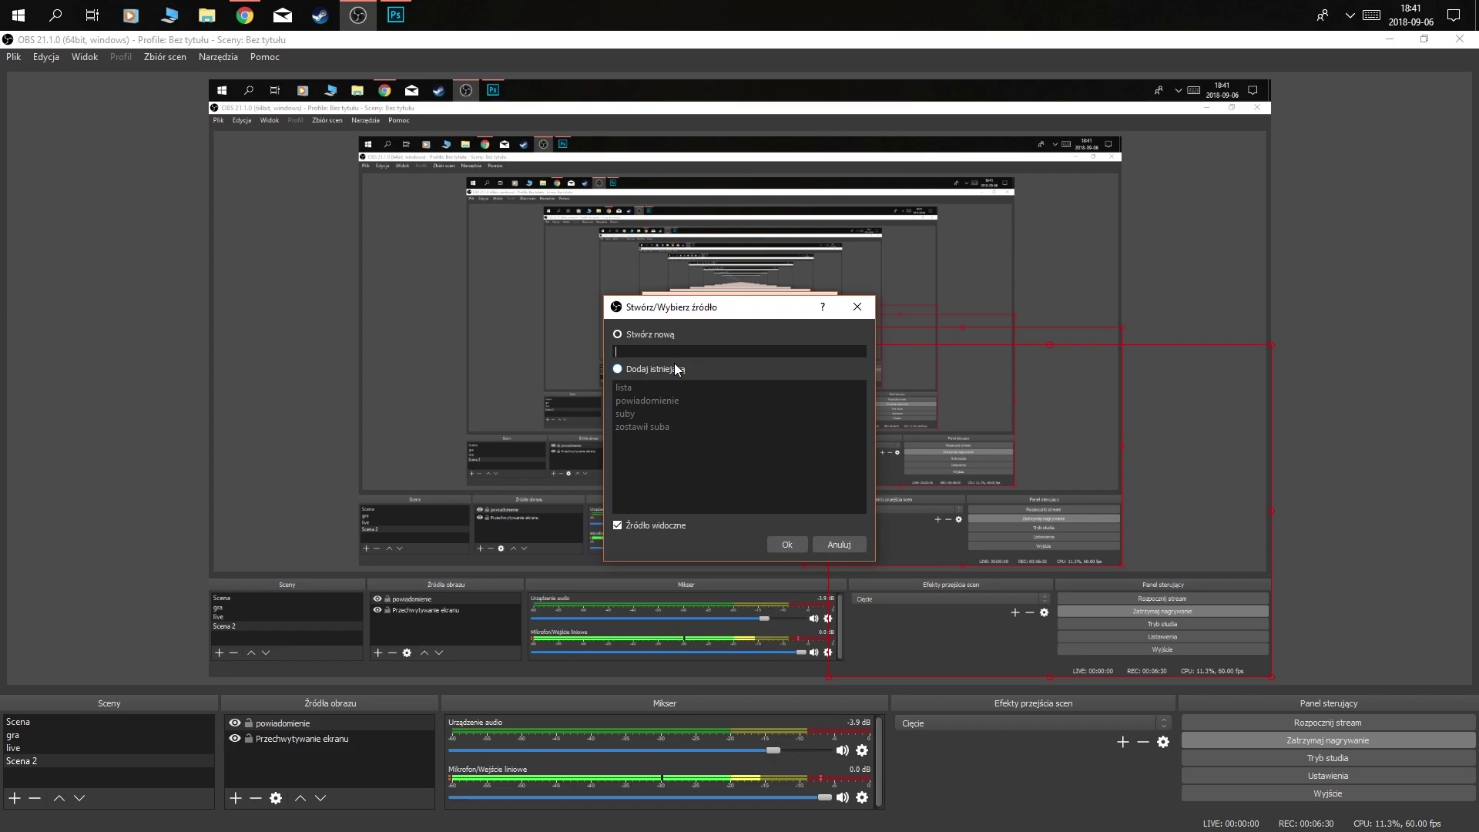
pyautogui.write('lista')
pyautogui.click(780, 543)
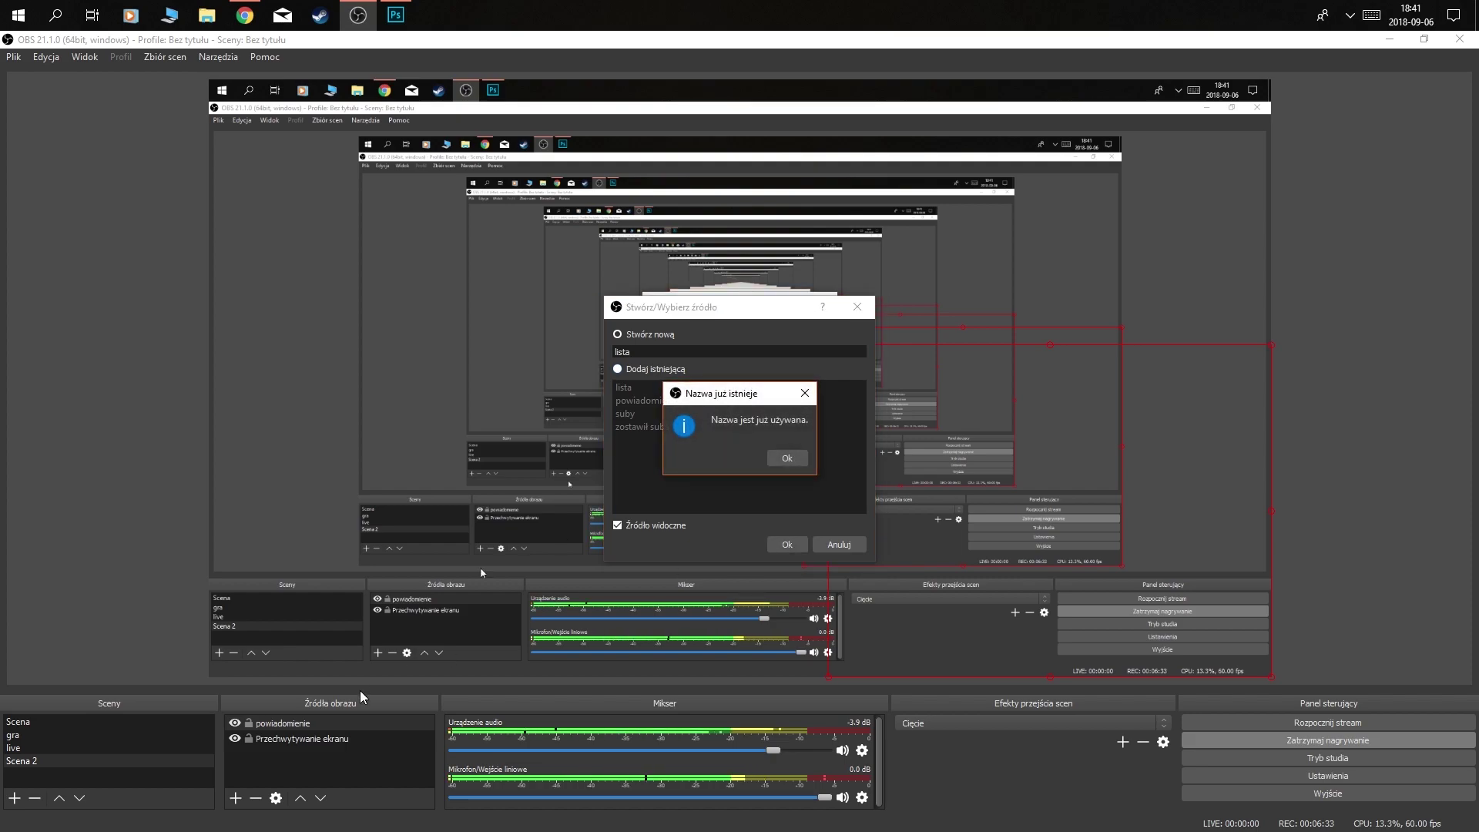
pyautogui.click(766, 458)
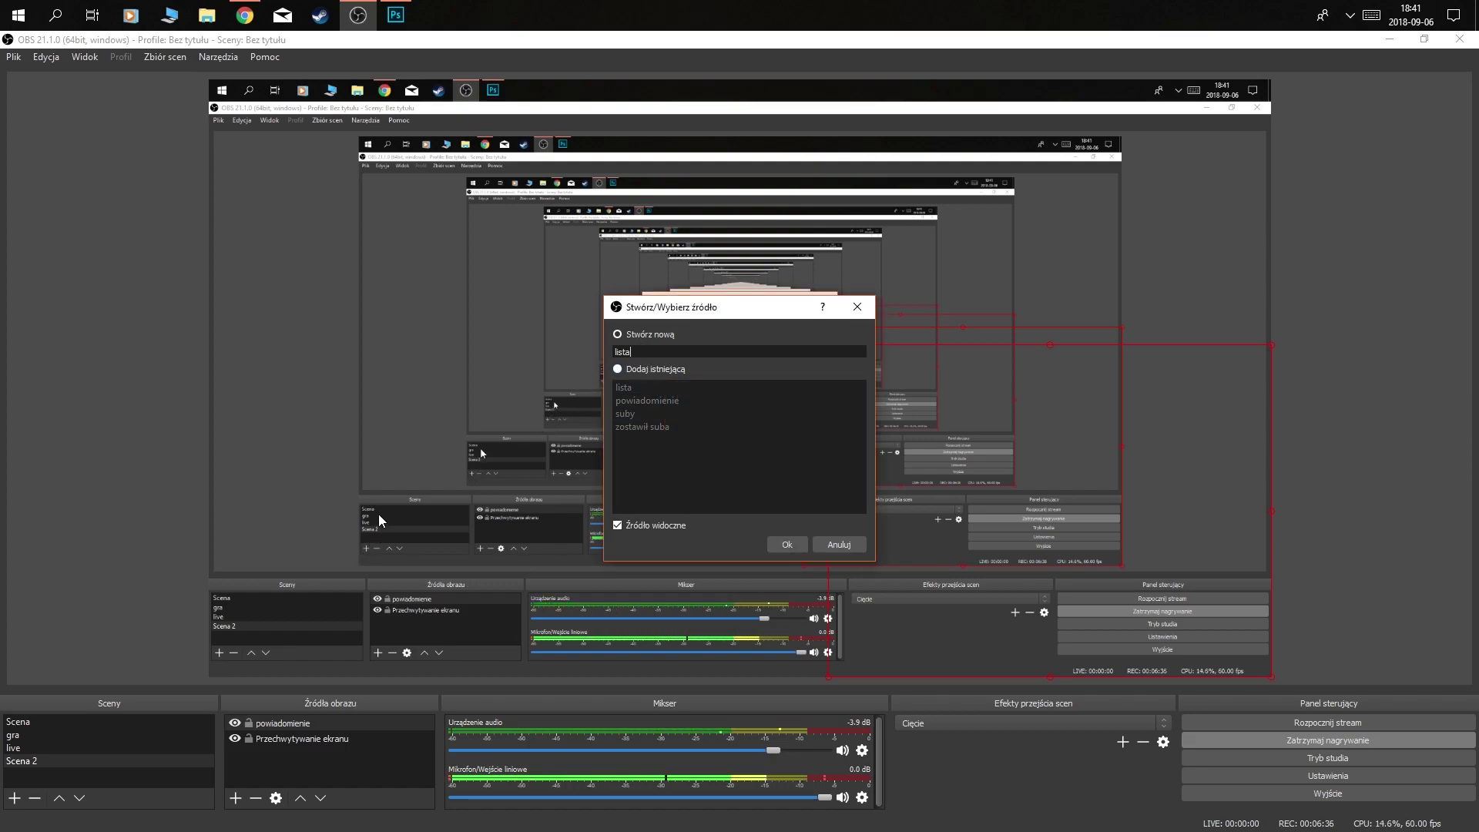
pyautogui.click(778, 544)
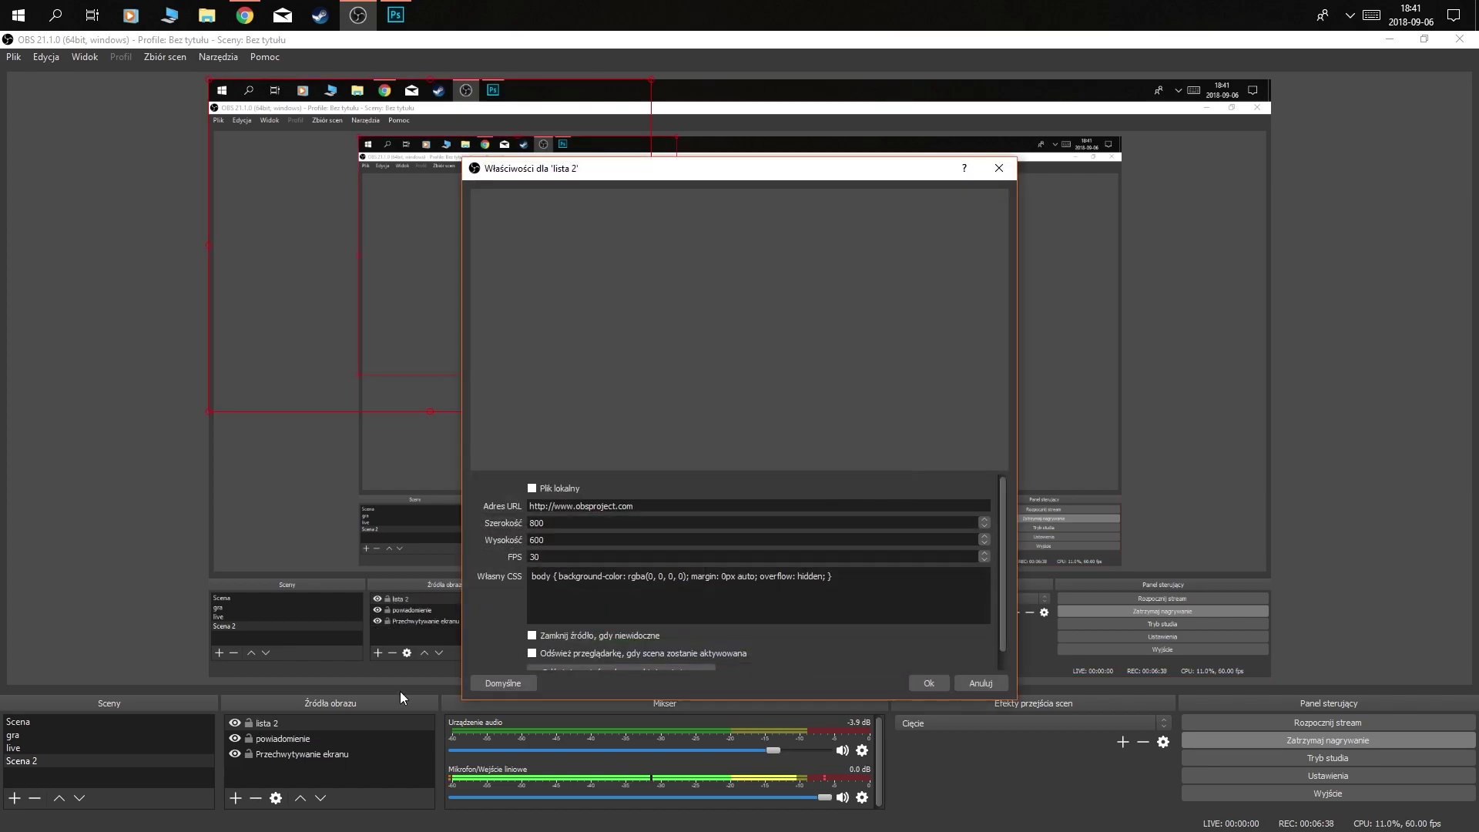
# - Replace the source's default address with the event list widget URL and confirm
pyautogui.press('BackSpace')
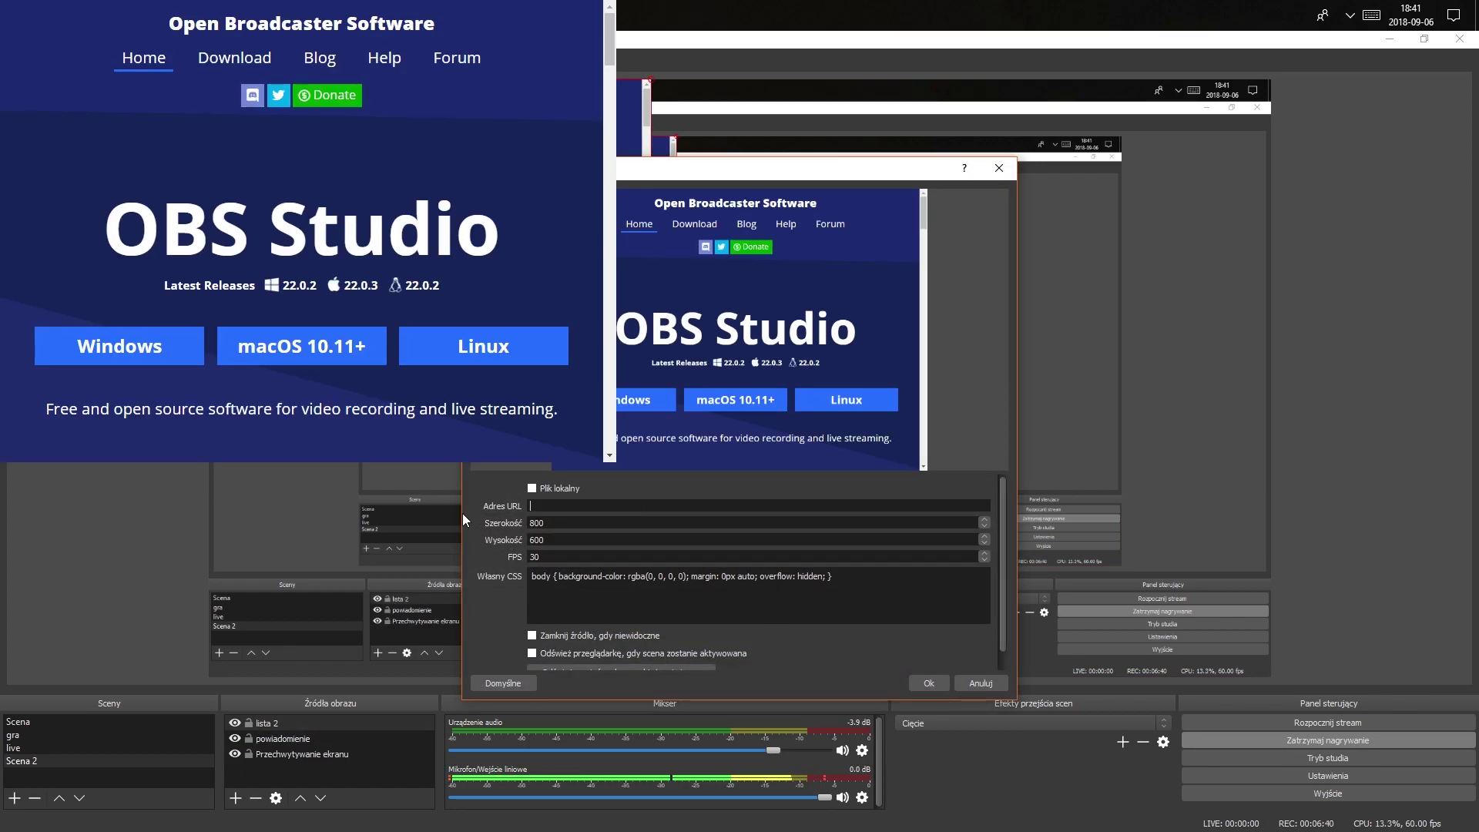
pyautogui.write('https://streamlabs.com/widgets/event-list/v1/4D8241F876CBA1054A9B')
pyautogui.click(925, 683)
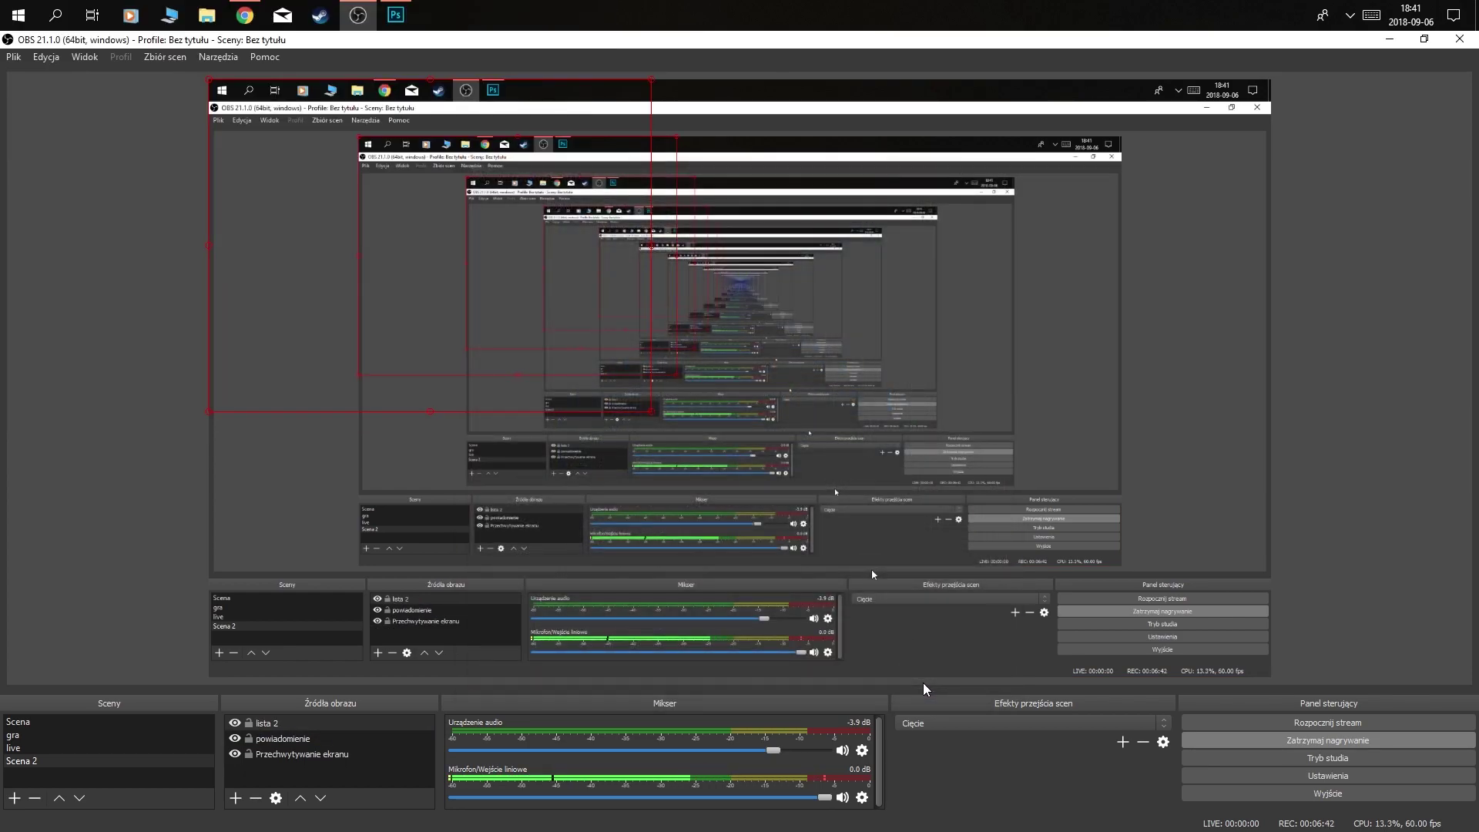
# - Narrow the lista 2 event list from its left edge and place it in the preview's top-right corner
pyautogui.moveTo(383, 283); pyautogui.dragTo(599, 361)
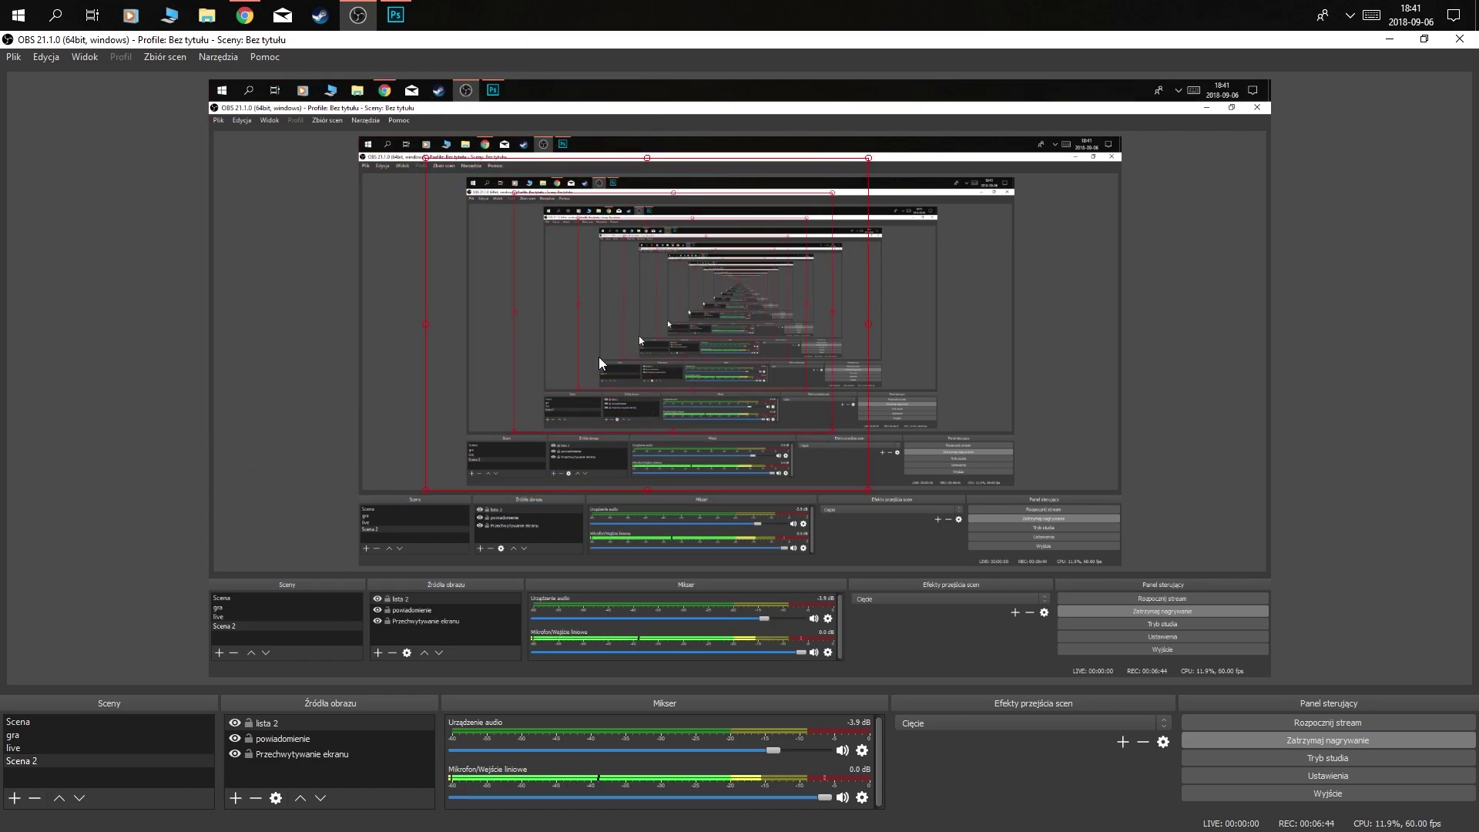
pyautogui.moveTo(654, 459); pyautogui.dragTo(726, 553)
pyautogui.moveTo(501, 257); pyautogui.dragTo(719, 464)
pyautogui.moveTo(470, 521); pyautogui.dragTo(698, 551)
pyautogui.moveTo(829, 571); pyautogui.dragTo(1139, 198)
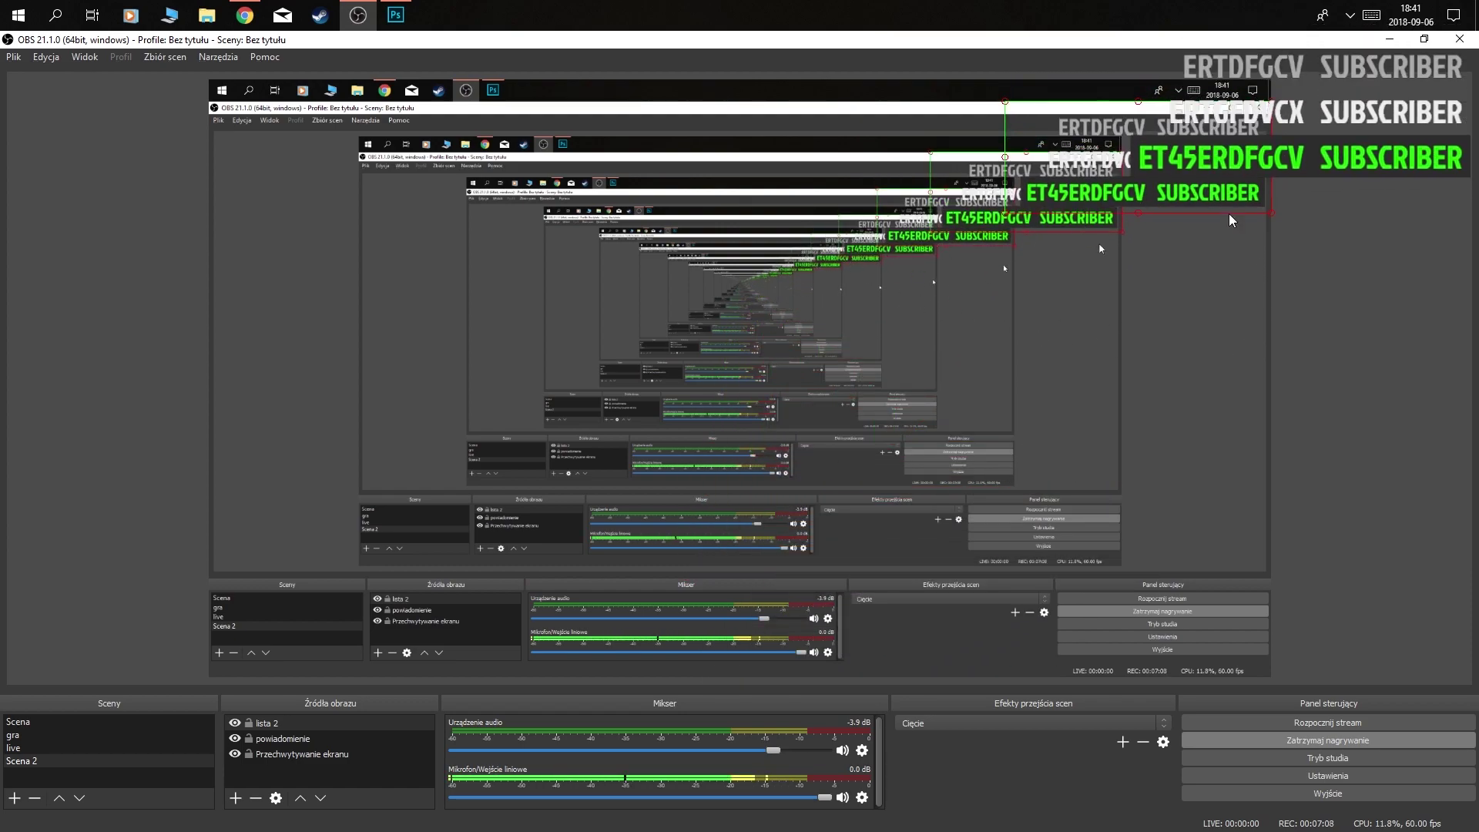